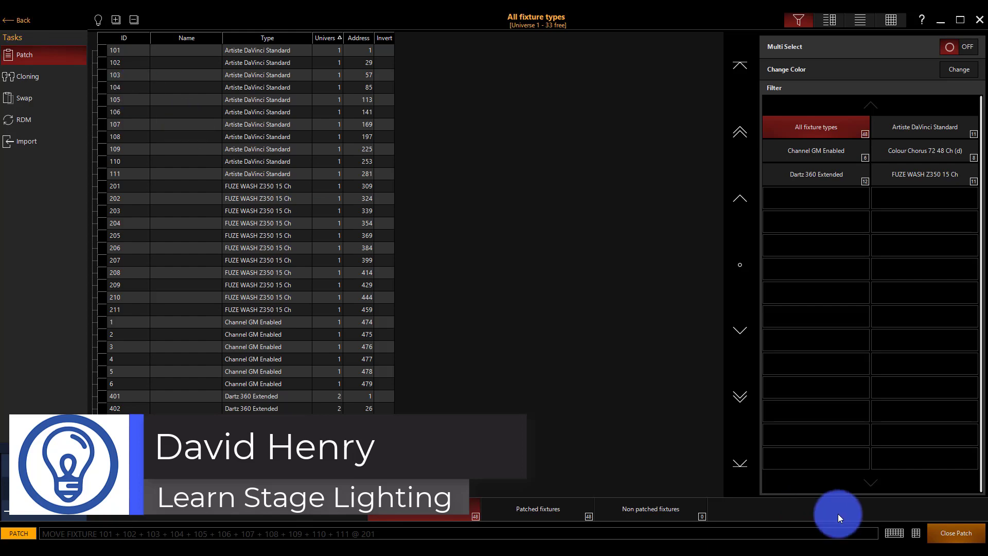
- Close the patch, look at the 2D Plan workspace and return to the Fixtures Presets view
{"action": "left_click", "coordinate": [951, 527]}
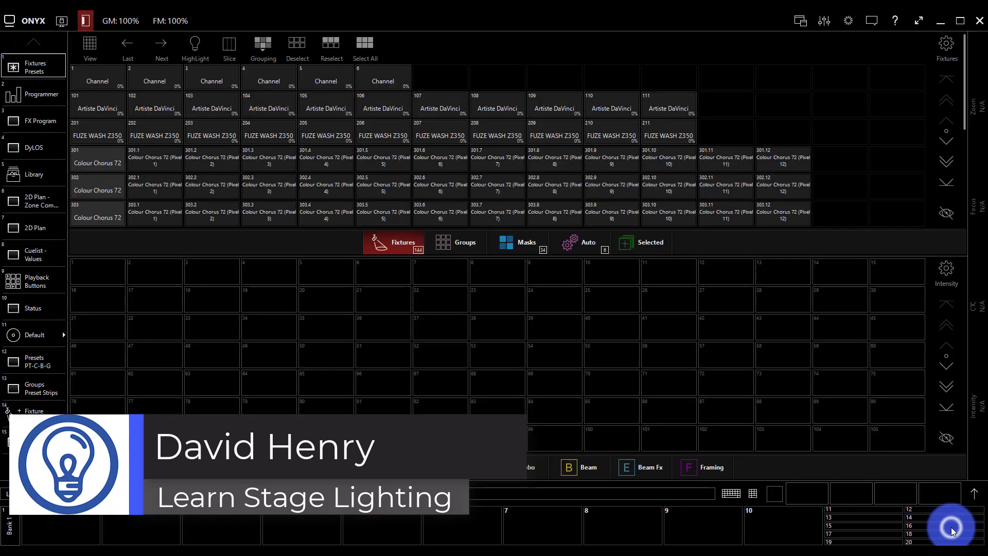
{"action": "left_click", "coordinate": [408, 352]}
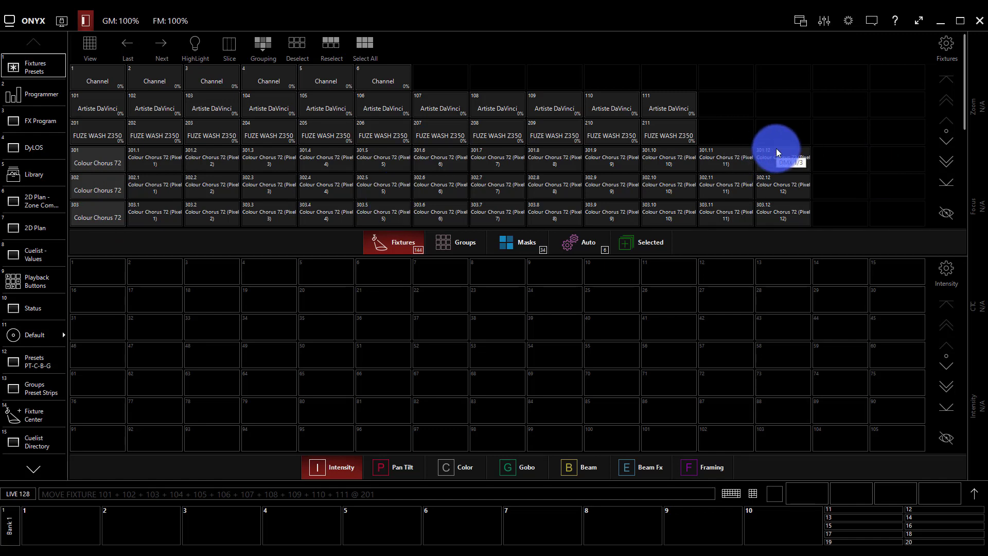
{"action": "left_click", "coordinate": [778, 129]}
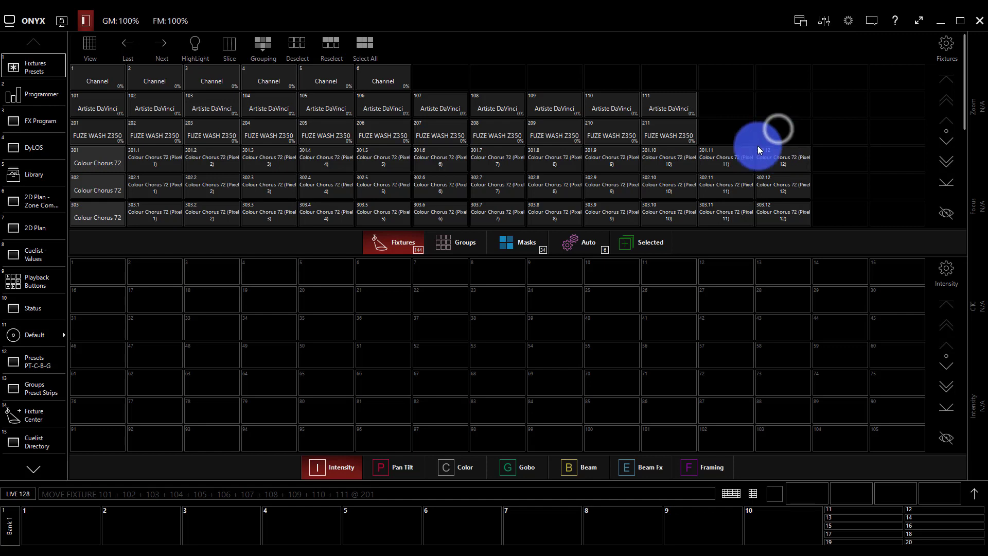
{"action": "left_click", "coordinate": [28, 230]}
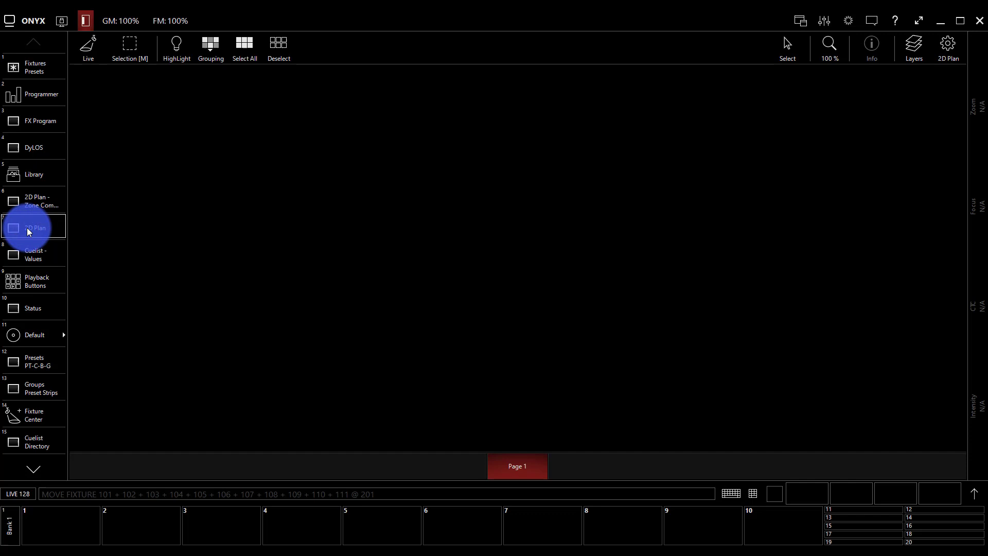
{"action": "left_click", "coordinate": [33, 67]}
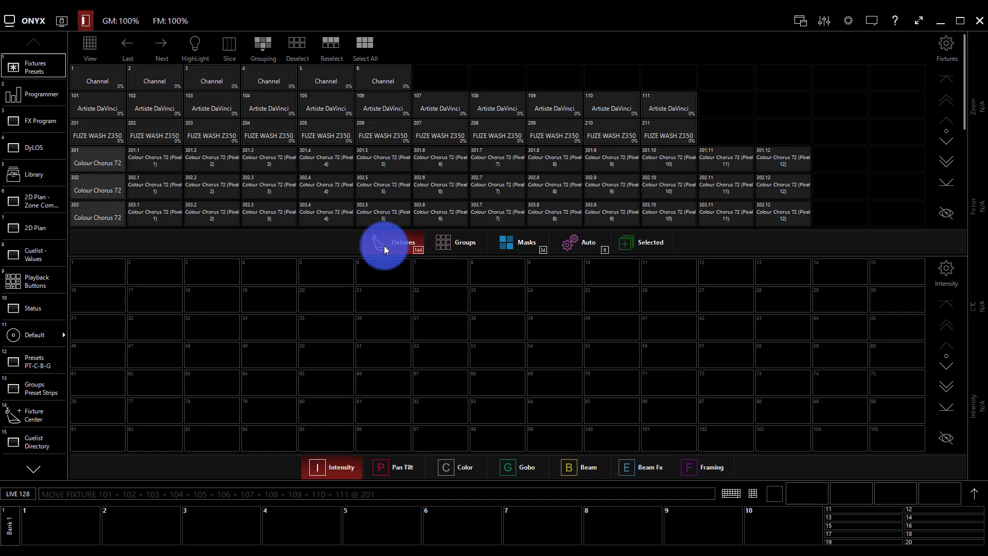
- Try selecting fixtures 101 and 102 individually in the fixture grid and deselect both
{"action": "left_click", "coordinate": [95, 108]}
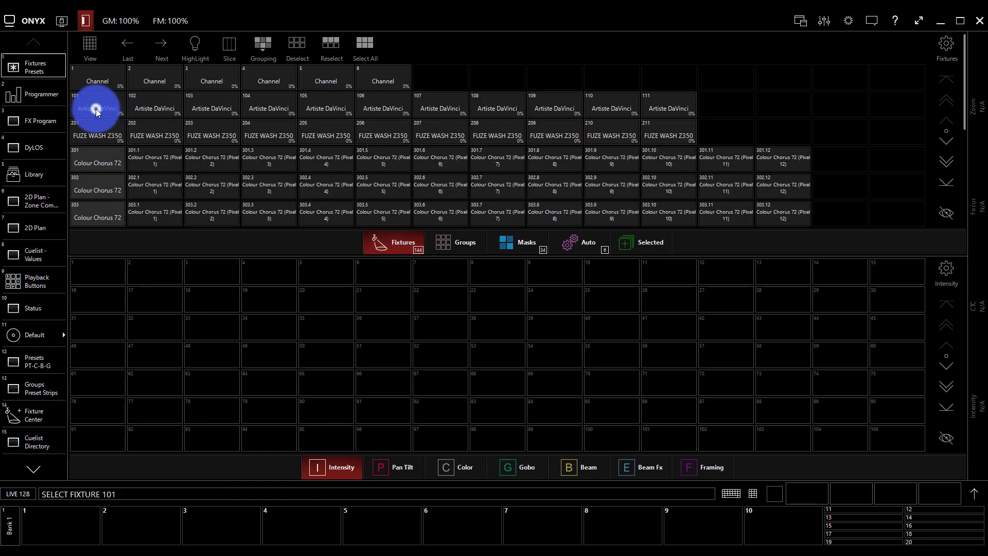
{"action": "left_click", "coordinate": [155, 111]}
{"action": "left_click", "coordinate": [150, 108]}
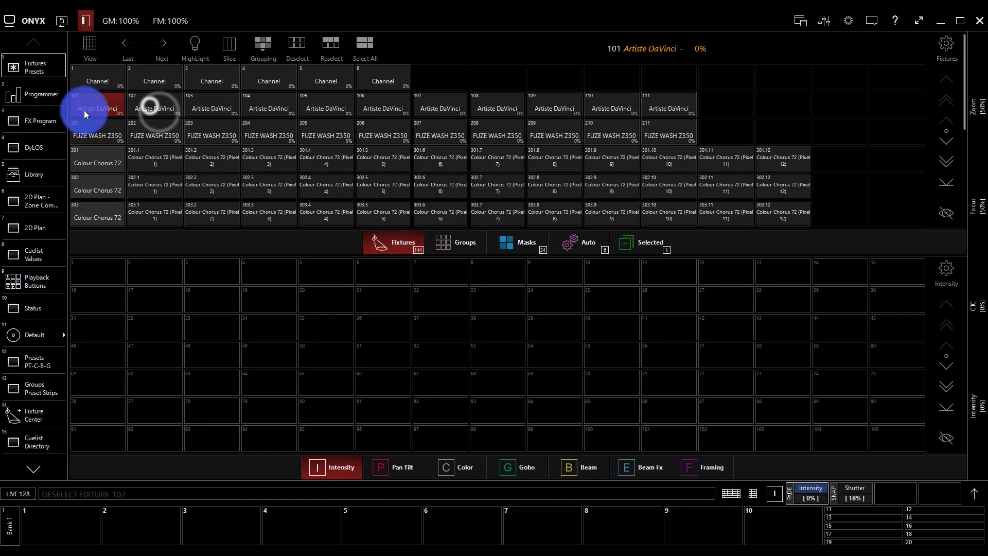
{"action": "left_click", "coordinate": [111, 106]}
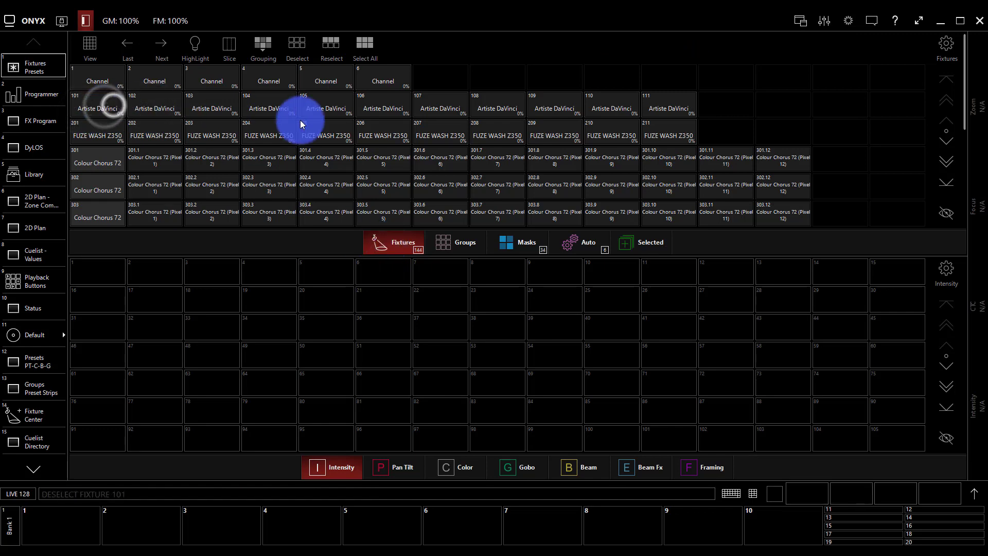
- Browse the group, mask and selected-fixture views and select all Artiste DaVinci Standard fixtures using their automatic group
{"action": "left_click", "coordinate": [455, 245]}
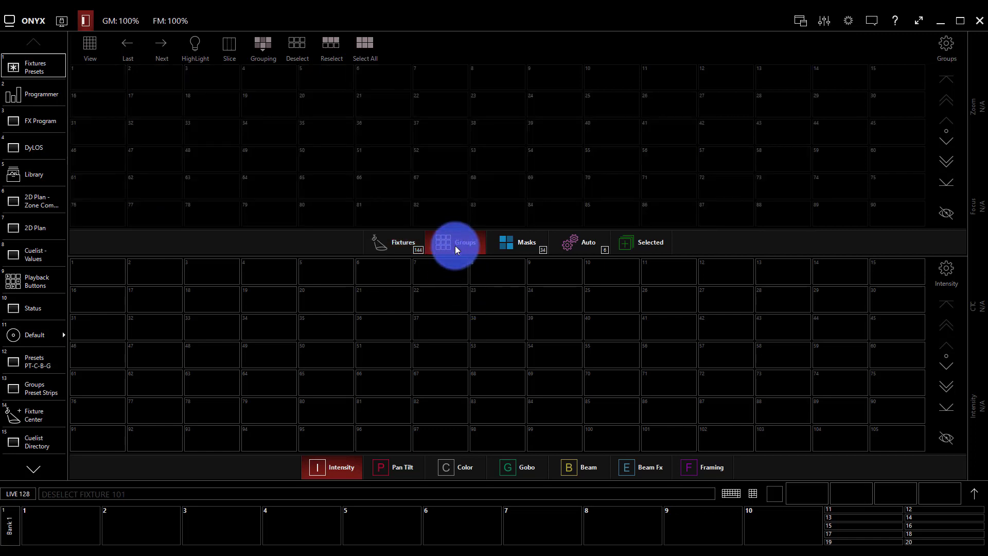
{"action": "left_click", "coordinate": [532, 242]}
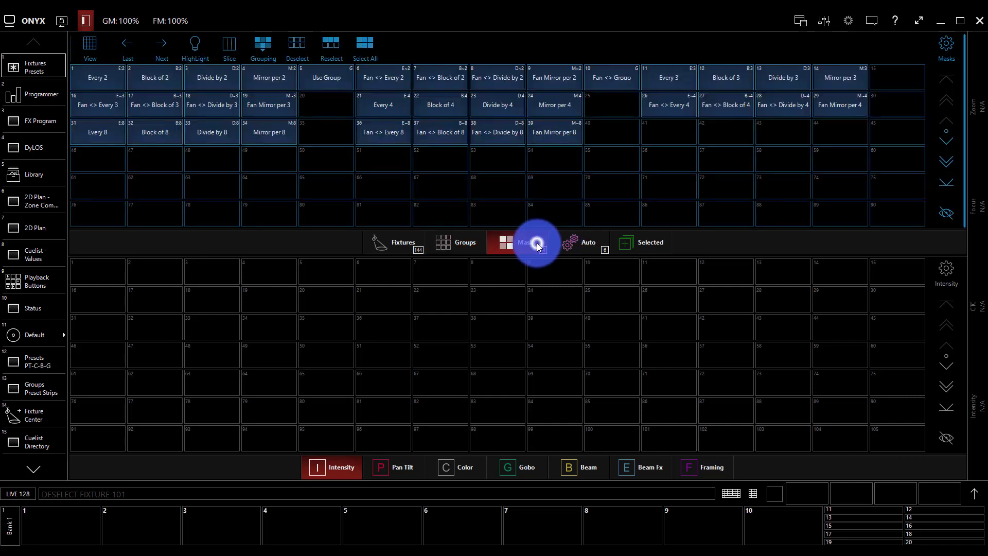
{"action": "left_click", "coordinate": [573, 244]}
{"action": "left_click", "coordinate": [636, 244]}
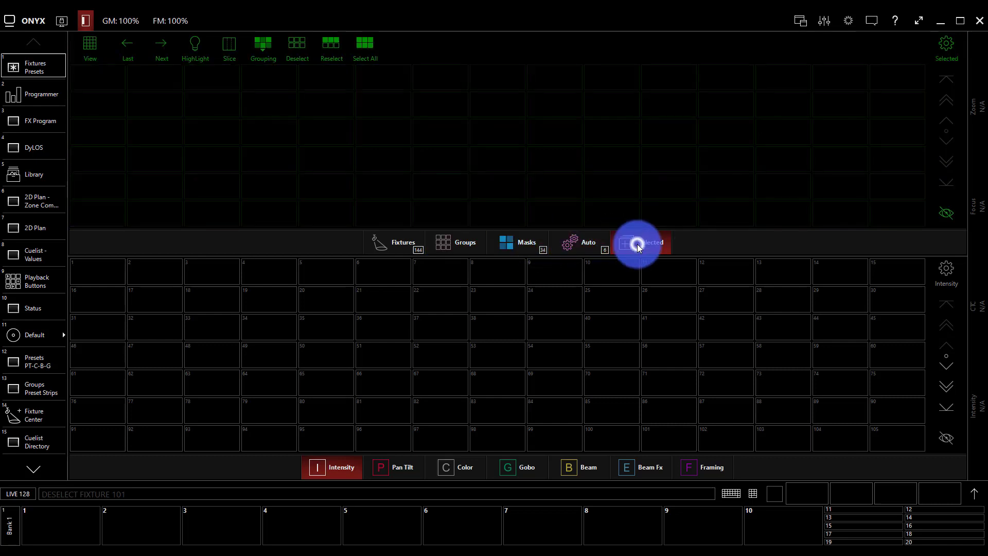
{"action": "left_click", "coordinate": [601, 244]}
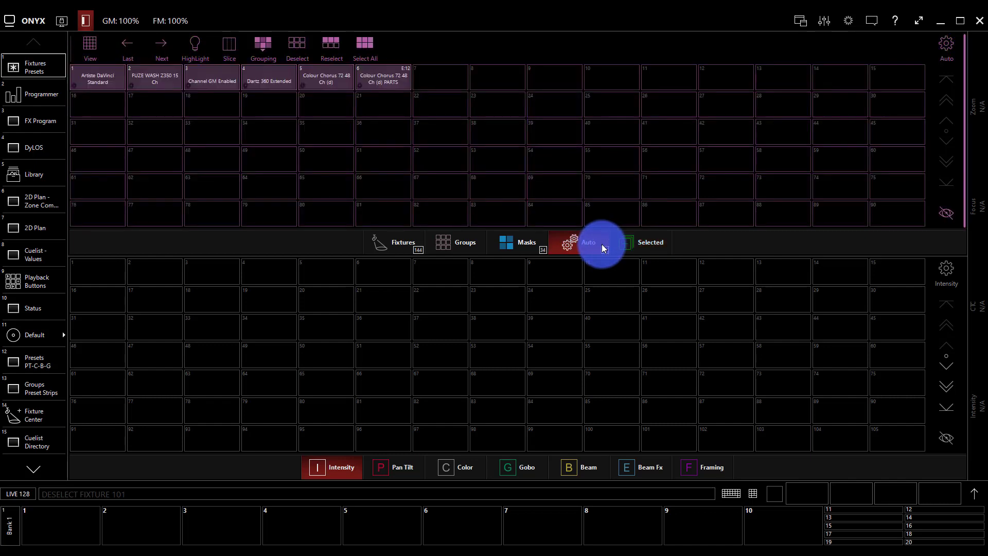
{"action": "left_click", "coordinate": [81, 76]}
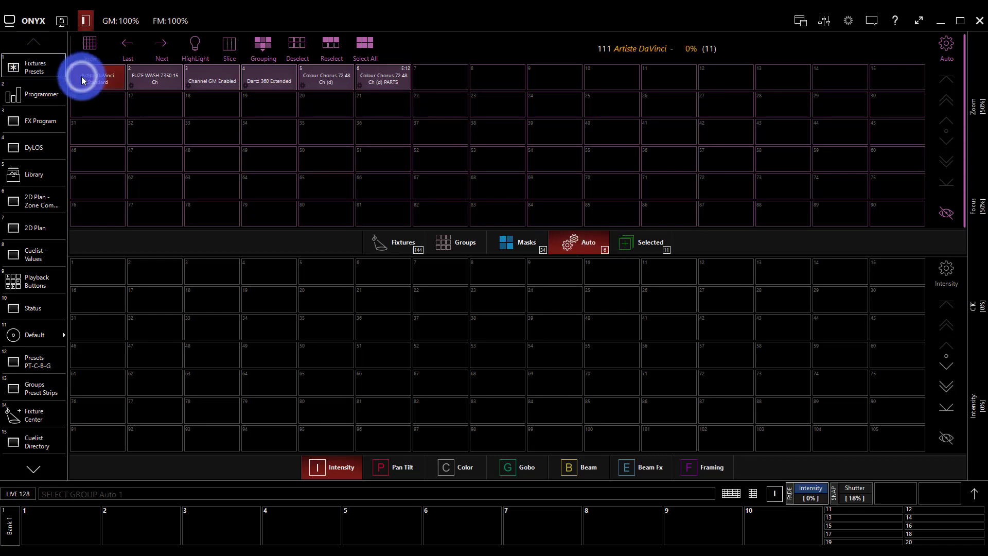
- In the 2D Plan's edit mode, place the 11 Artiste DaVinci fixtures in a straight horizontal line across the upper half of Page 1
{"action": "left_click", "coordinate": [35, 228]}
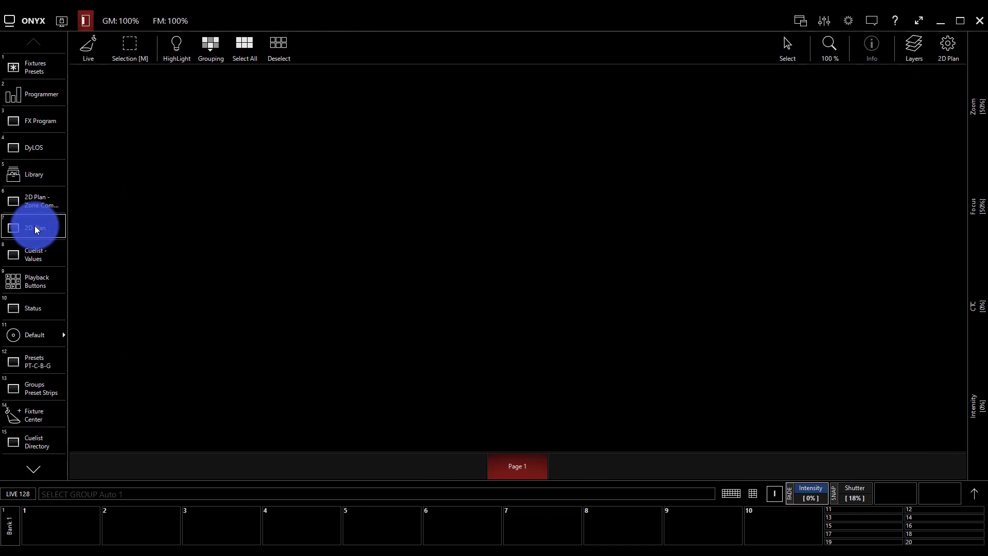
{"action": "left_click", "coordinate": [90, 44]}
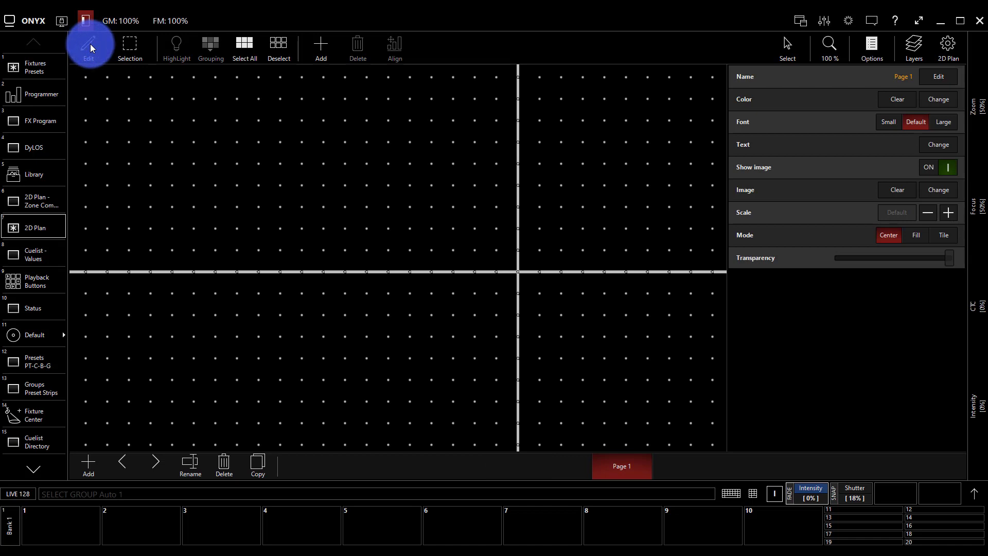
{"action": "left_click", "coordinate": [319, 49]}
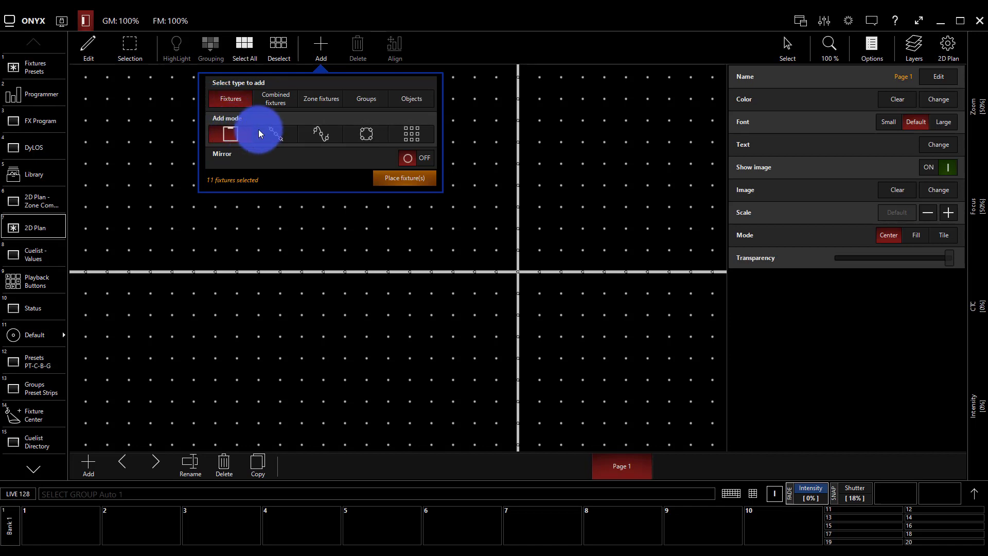
{"action": "left_click", "coordinate": [275, 133]}
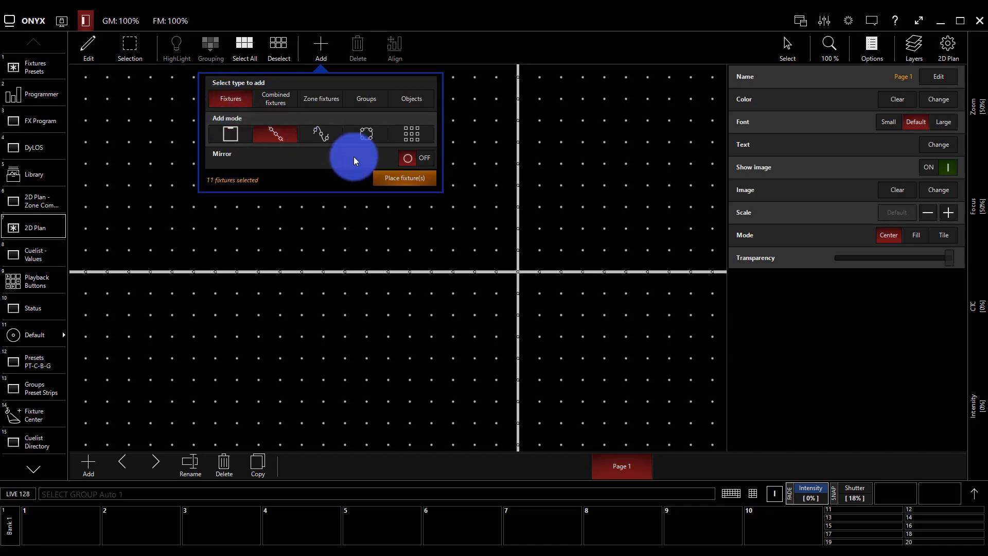
{"action": "left_click", "coordinate": [379, 177]}
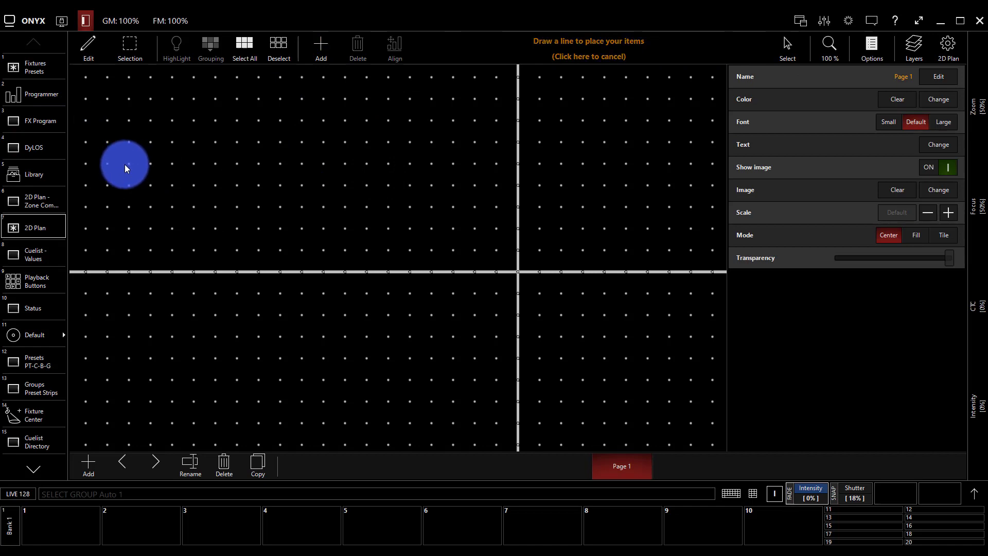
{"action": "mouse_move", "coordinate": [126, 162]}
{"action": "left_mouse_down"}
{"action": "mouse_move", "coordinate": [481, 149]}
{"action": "mouse_move", "coordinate": [663, 165]}
{"action": "left_mouse_up"}
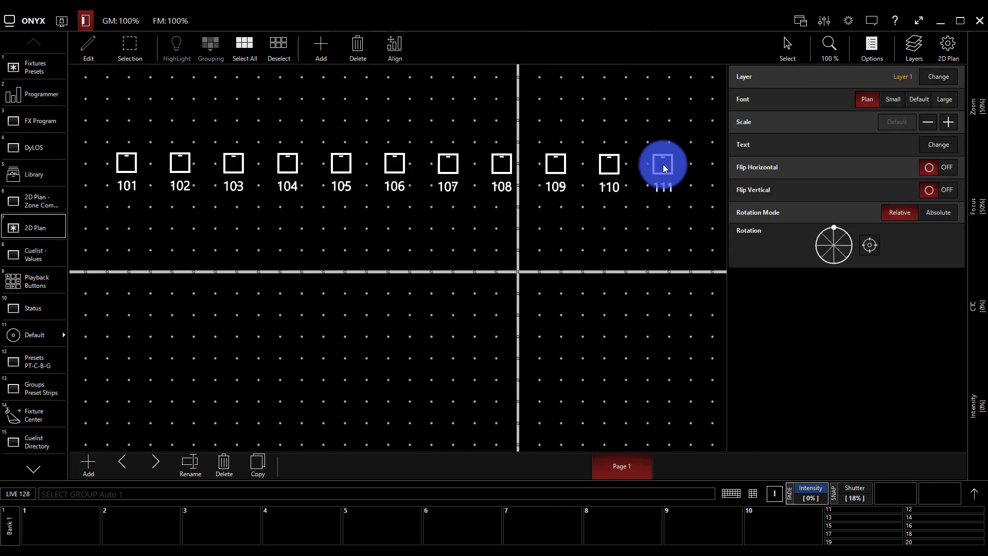
{"action": "left_click", "coordinate": [664, 219]}
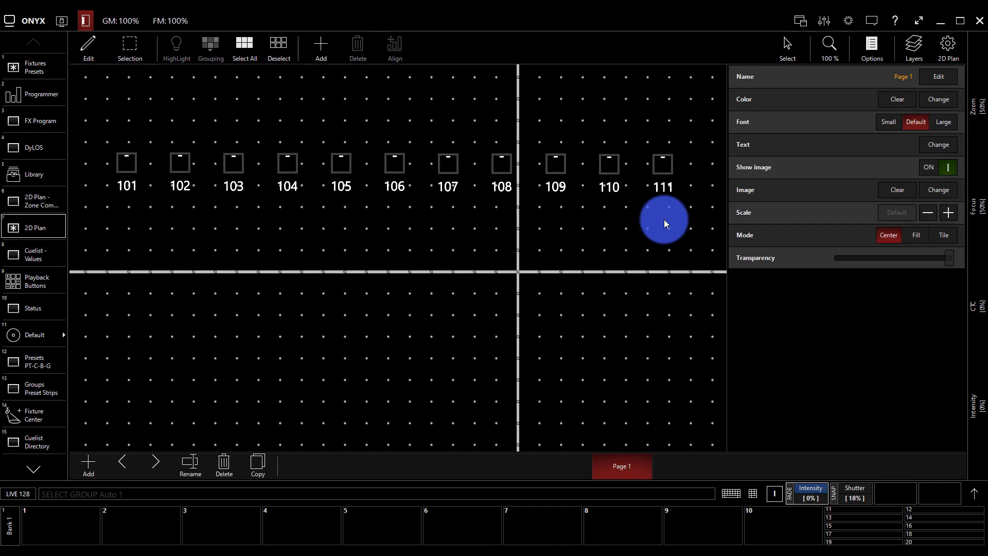
- Replace the fixture selection with the FUZE WASH Z350 15 Ch automatic group by adding it and deselecting the Artiste DaVinci group
{"action": "left_click", "coordinate": [35, 76]}
{"action": "left_click", "coordinate": [168, 85]}
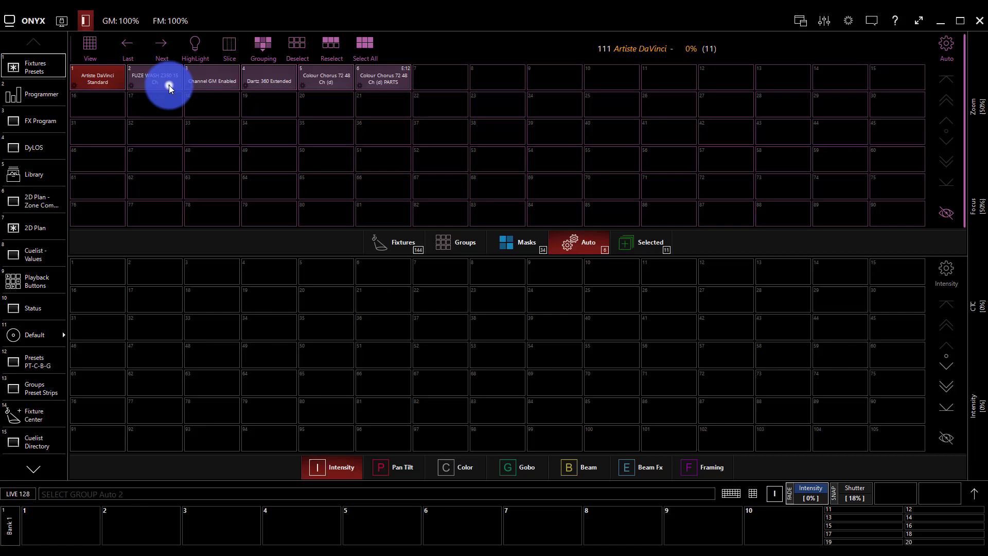
{"action": "left_click", "coordinate": [116, 81]}
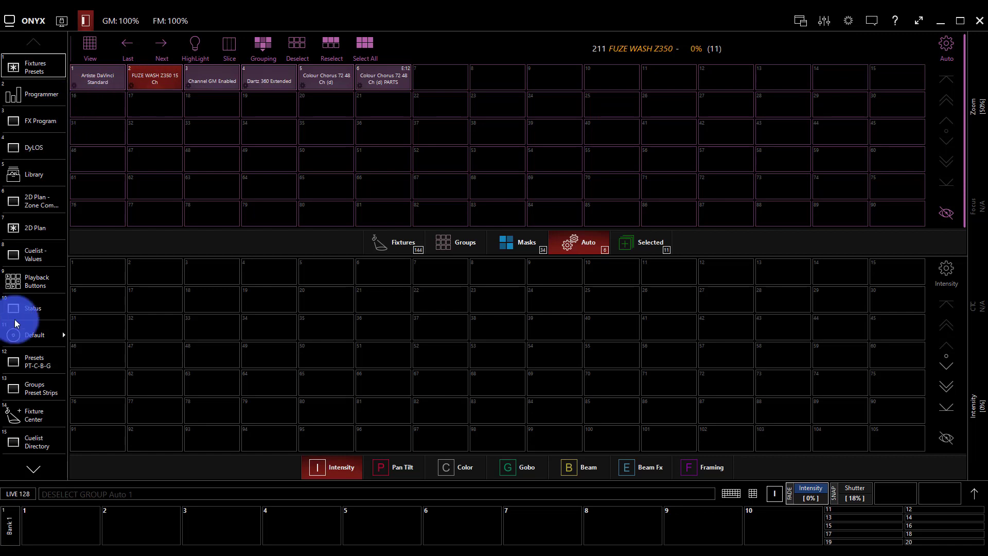
- Examine the 2D Plan's single, line, curve, circle and grid add modes for the selected fixtures
{"action": "left_click", "coordinate": [27, 235]}
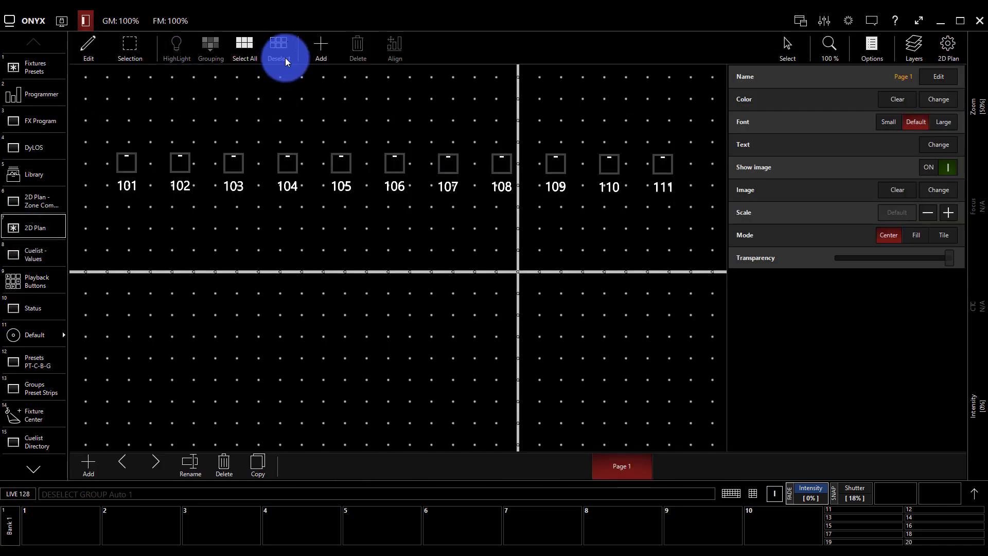
{"action": "left_click", "coordinate": [319, 47]}
{"action": "left_click", "coordinate": [268, 135]}
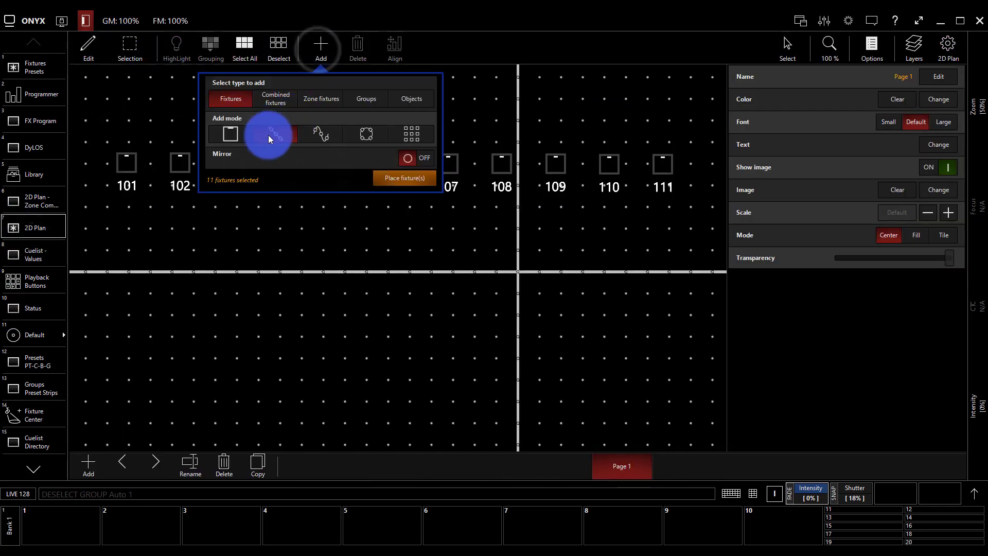
{"action": "left_click", "coordinate": [228, 137]}
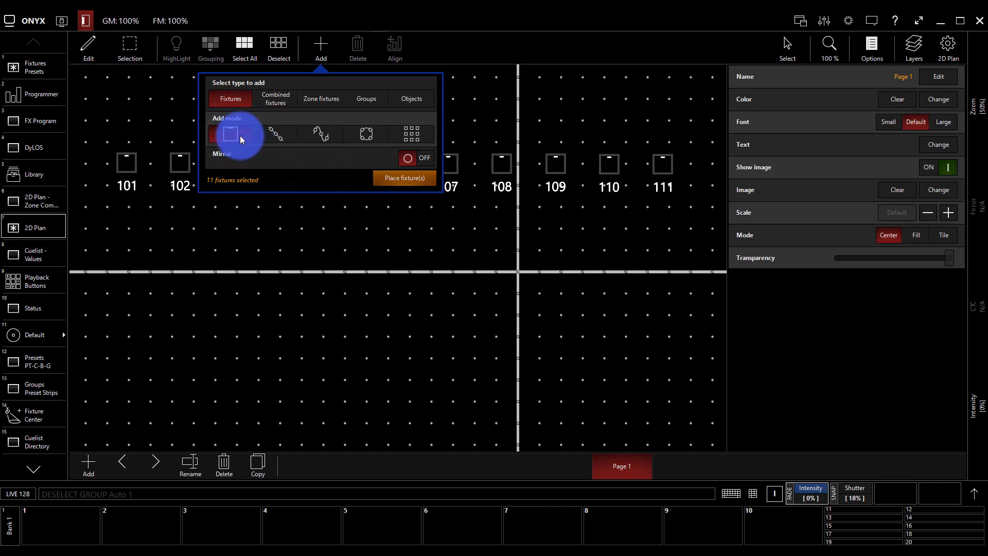
{"action": "left_click", "coordinate": [326, 129]}
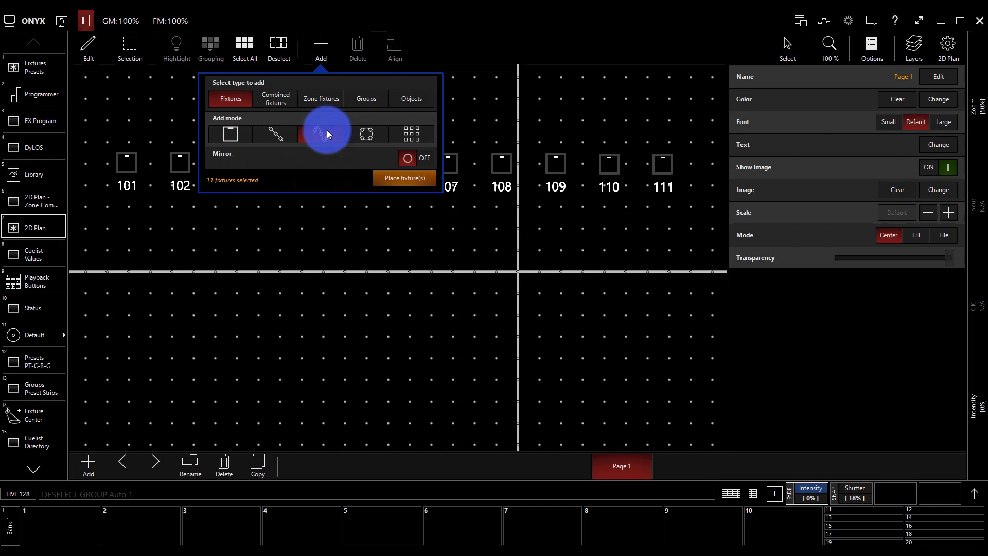
{"action": "left_click", "coordinate": [367, 134]}
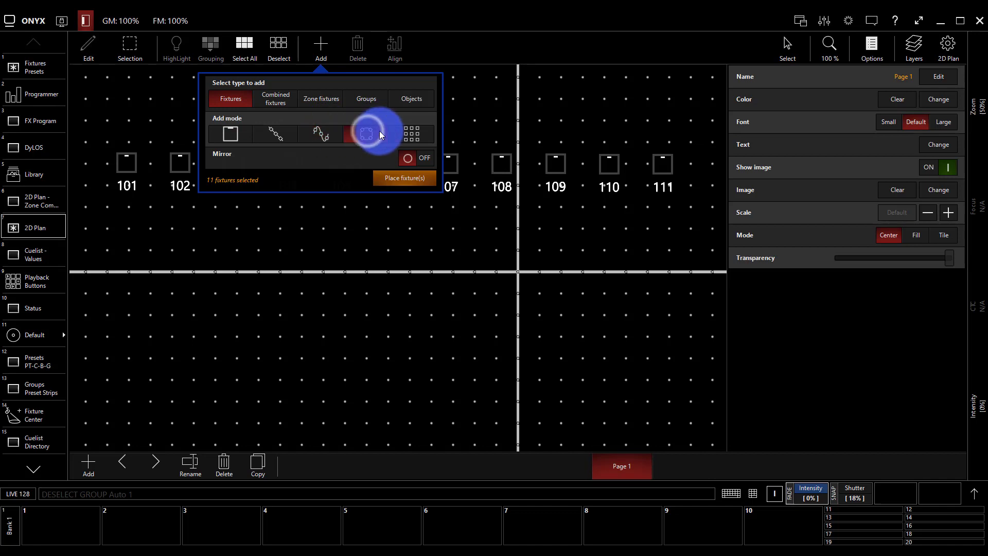
{"action": "left_click", "coordinate": [412, 134]}
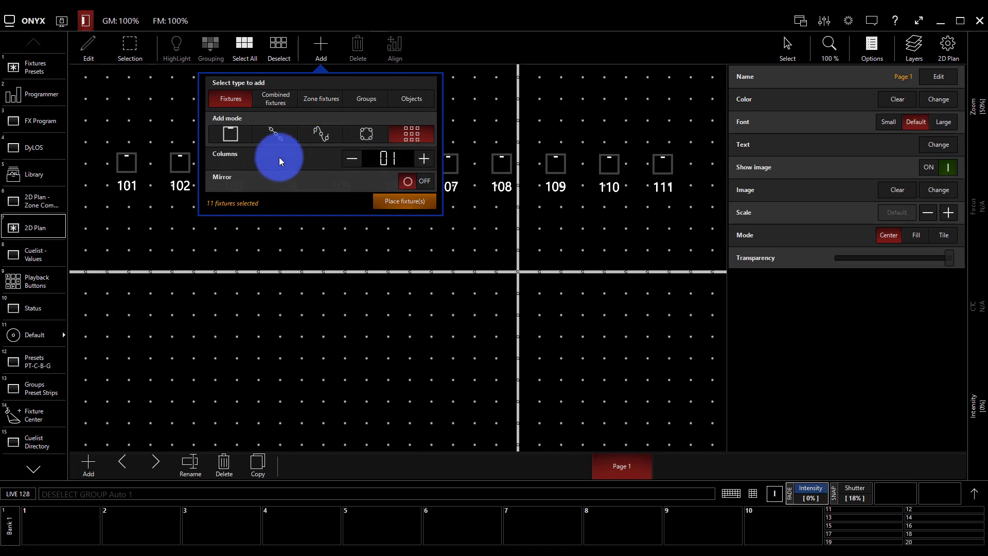
- Place the 11 FUZE WASH fixtures one at a time in a loose row below fixtures 101 to 111, using single add mode
{"action": "left_click", "coordinate": [230, 133]}
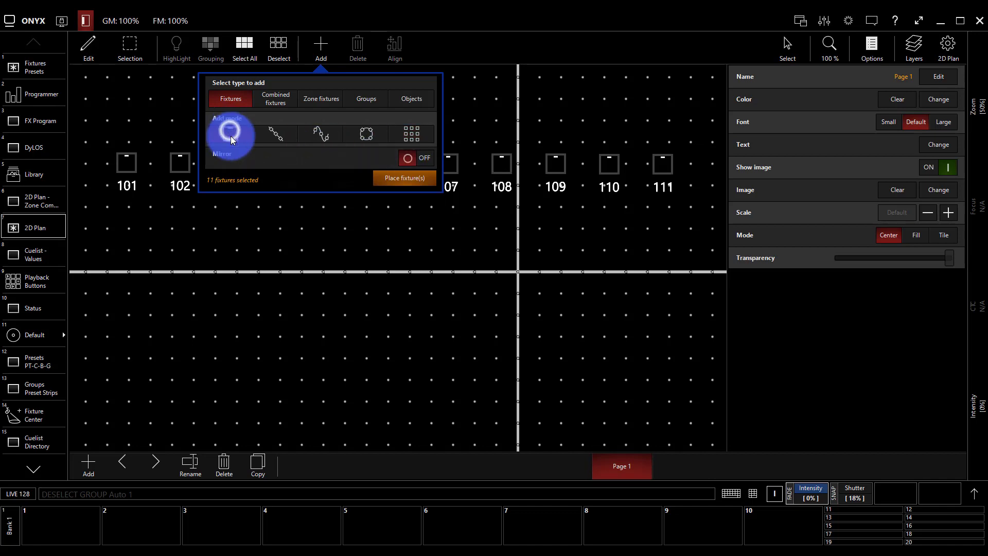
{"action": "left_click", "coordinate": [417, 178]}
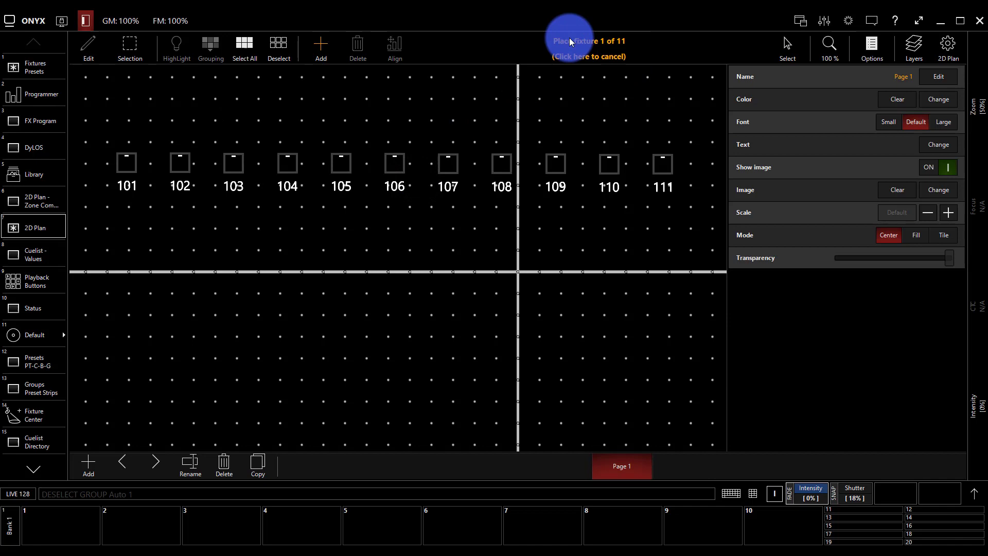
{"action": "left_click", "coordinate": [134, 240]}
{"action": "left_click", "coordinate": [177, 243]}
{"action": "left_click", "coordinate": [218, 241]}
{"action": "left_click", "coordinate": [290, 227]}
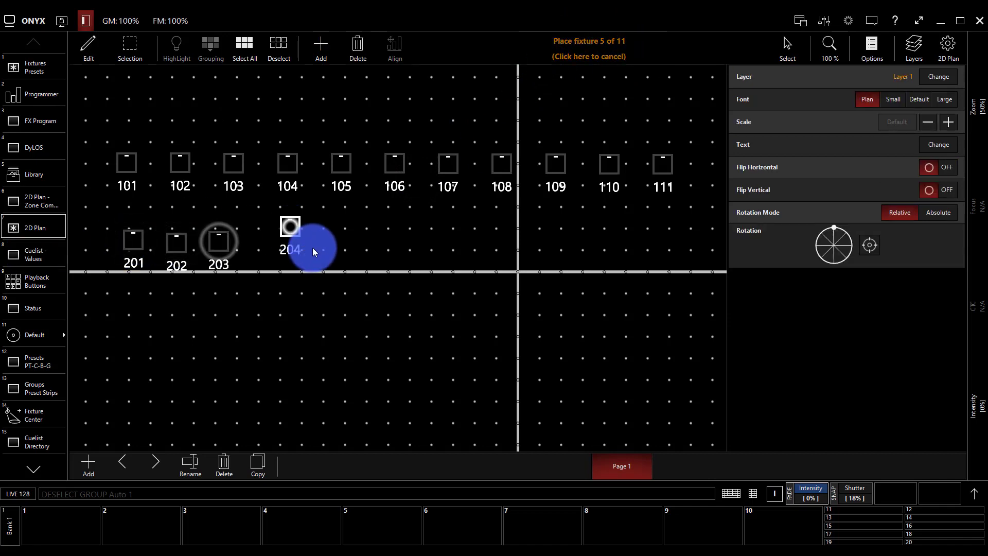
{"action": "left_click", "coordinate": [319, 245]}
{"action": "left_click", "coordinate": [381, 247]}
{"action": "left_click", "coordinate": [409, 243]}
{"action": "left_click", "coordinate": [465, 248]}
{"action": "left_click", "coordinate": [505, 246]}
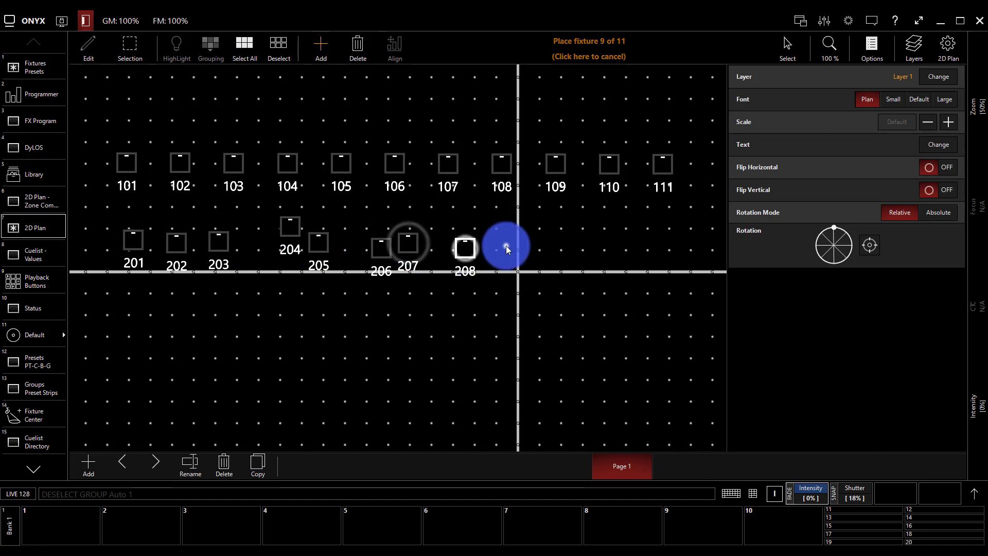
{"action": "left_click", "coordinate": [569, 238]}
{"action": "left_click", "coordinate": [605, 246]}
- Finish placing the FUZE WASH fixtures and move the row's end fixtures, 211 and 201, slightly above the others
{"action": "left_click", "coordinate": [297, 251]}
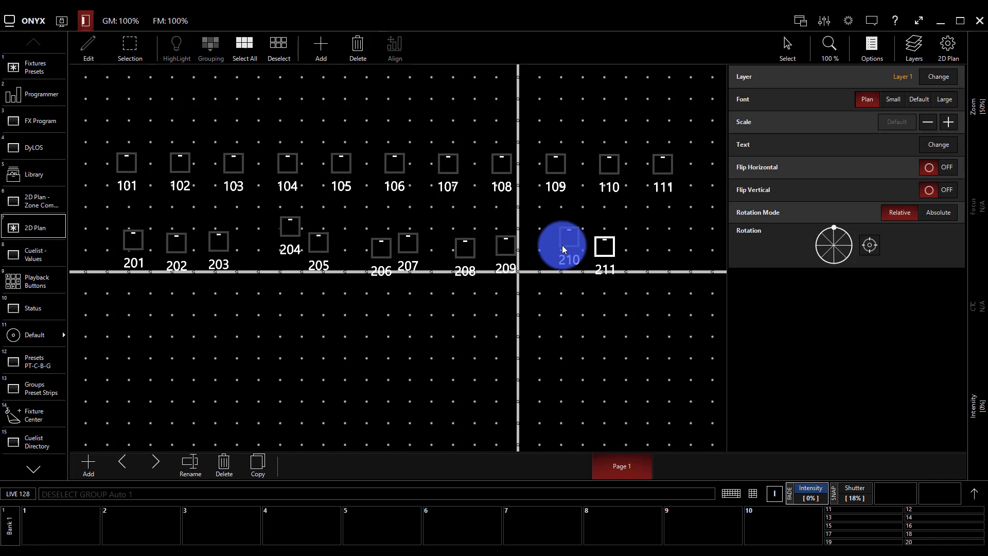
{"action": "left_click_drag", "start_coordinate": [598, 248], "coordinate": [656, 240]}
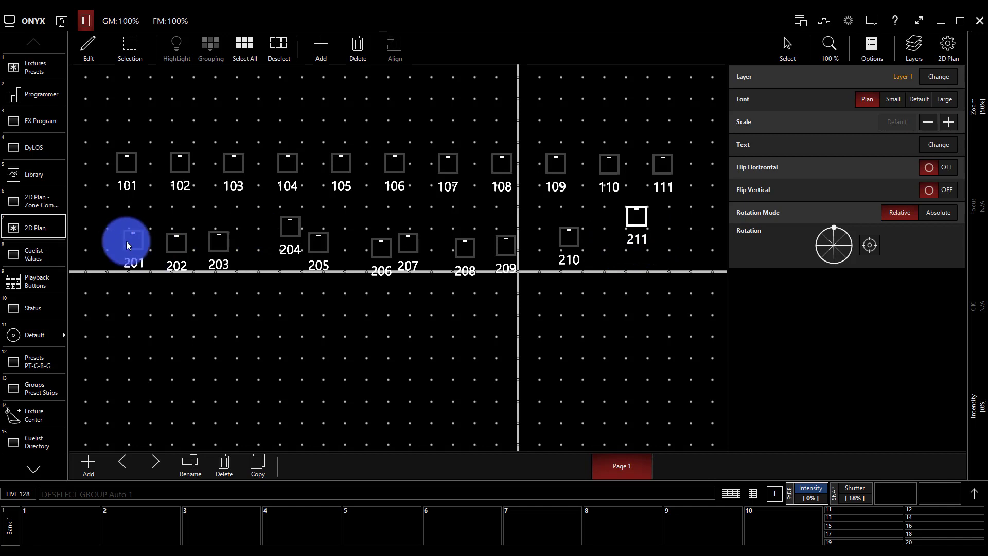
{"action": "left_click_drag", "start_coordinate": [128, 246], "coordinate": [148, 222]}
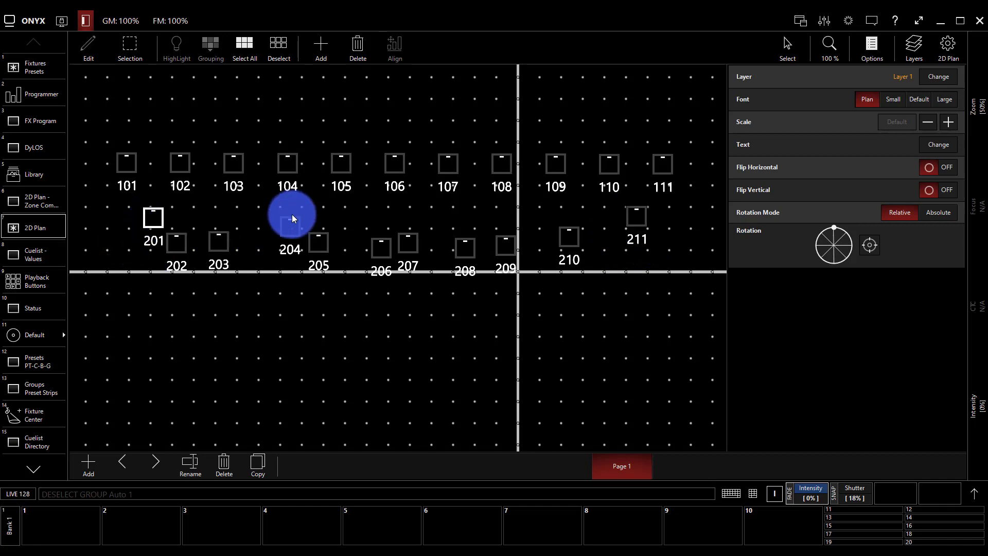
- Align fixtures 201 to 211 along their top edges and spread them evenly horizontally into a straight row
{"action": "left_click", "coordinate": [549, 340]}
{"action": "left_click_drag", "start_coordinate": [60, 194], "coordinate": [122, 202]}
{"action": "left_click_drag", "start_coordinate": [267, 247], "coordinate": [671, 323]}
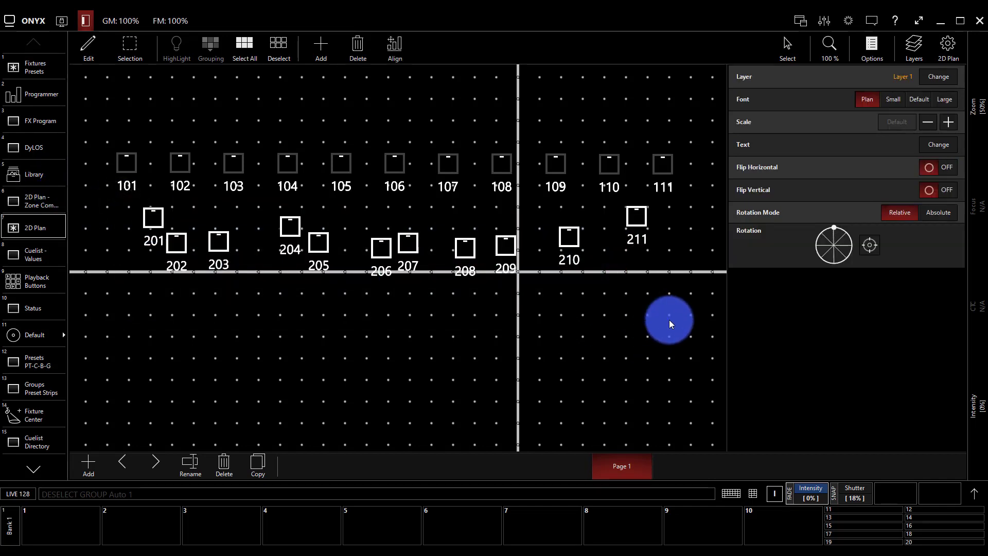
{"action": "left_click", "coordinate": [390, 50]}
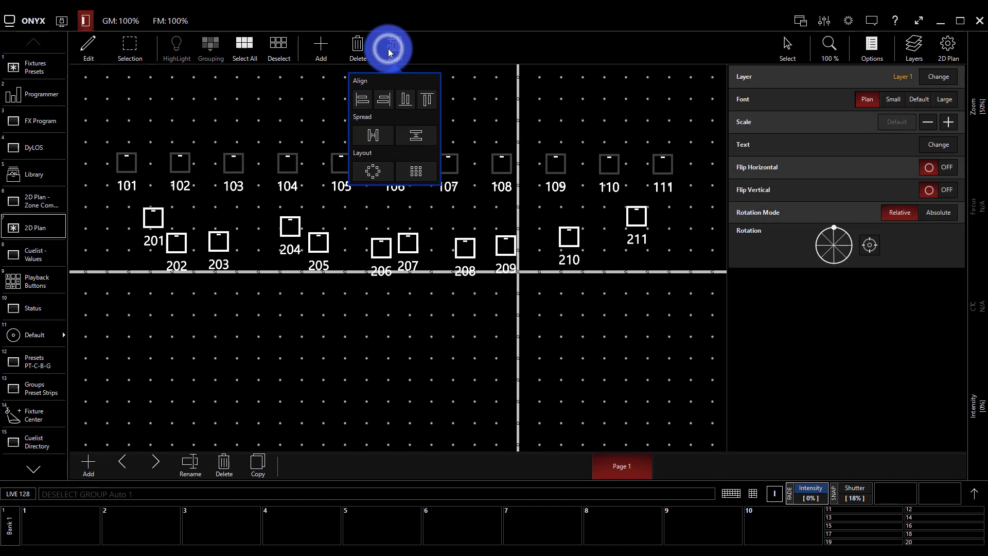
{"action": "left_click", "coordinate": [377, 136]}
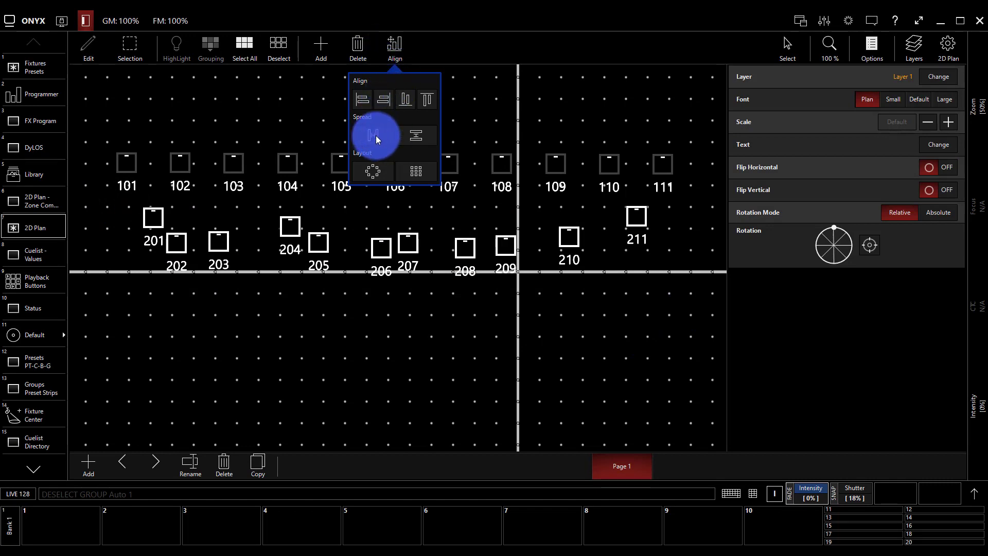
{"action": "left_click", "coordinate": [425, 102]}
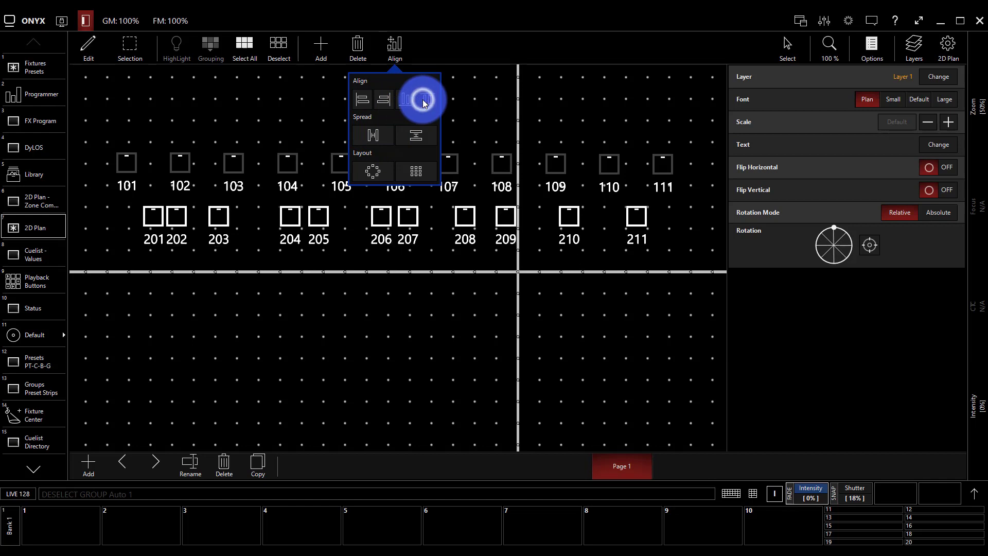
{"action": "left_click", "coordinate": [376, 134]}
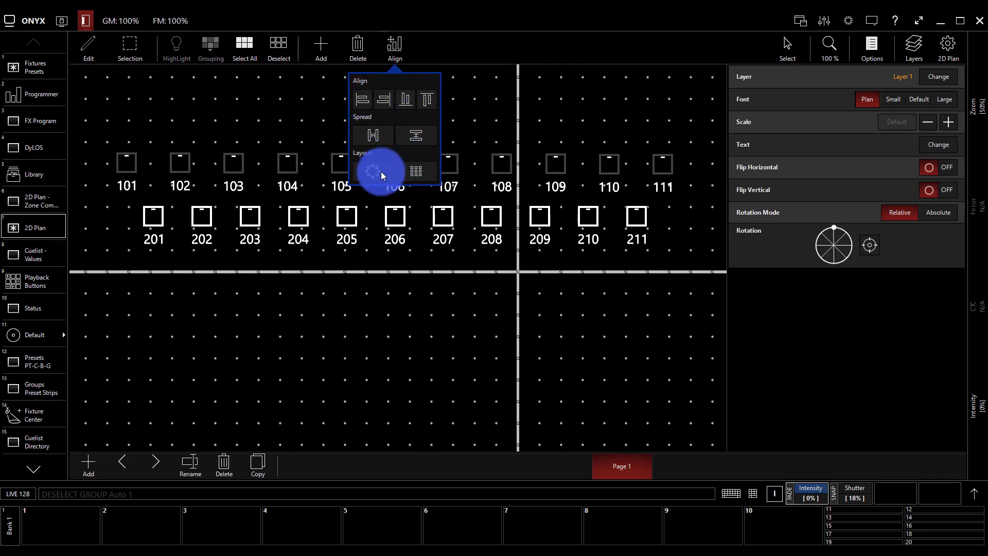
{"action": "left_click", "coordinate": [362, 290]}
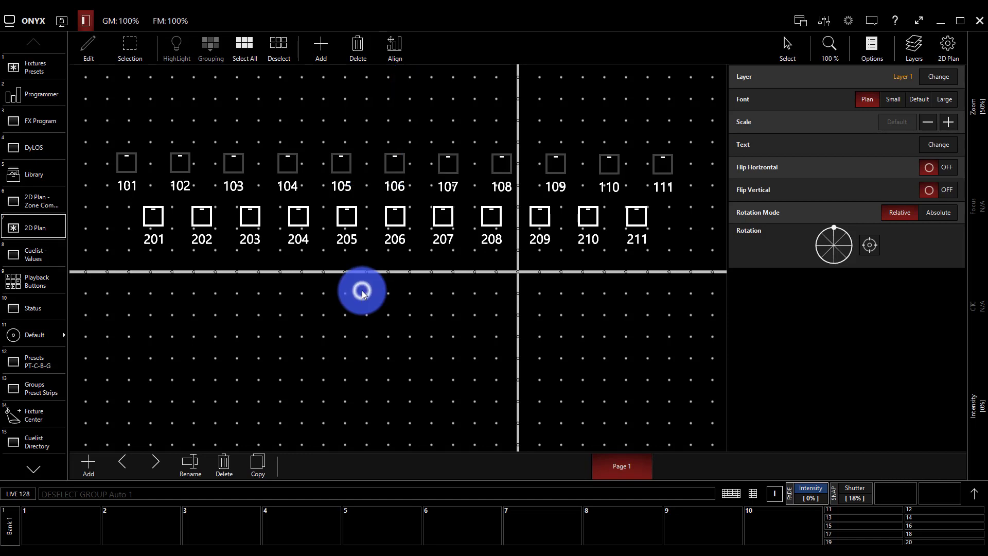
{"action": "left_click", "coordinate": [174, 94]}
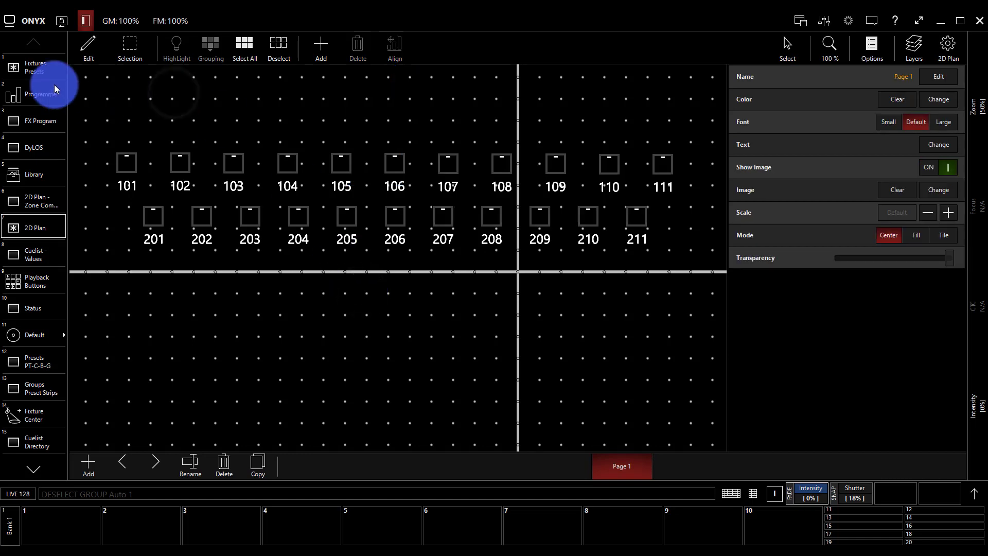
- Replace the fixture selection with the Channel GM Enabled automatic group, deselecting the FUZE WASH Z350 15 Ch group
{"action": "left_click", "coordinate": [44, 68]}
{"action": "left_click", "coordinate": [161, 77]}
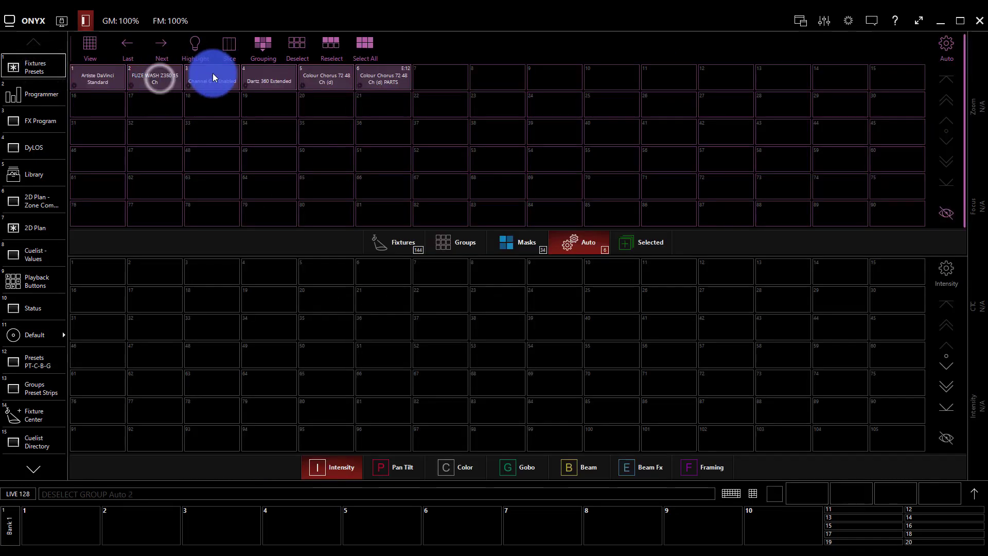
{"action": "left_click", "coordinate": [212, 76]}
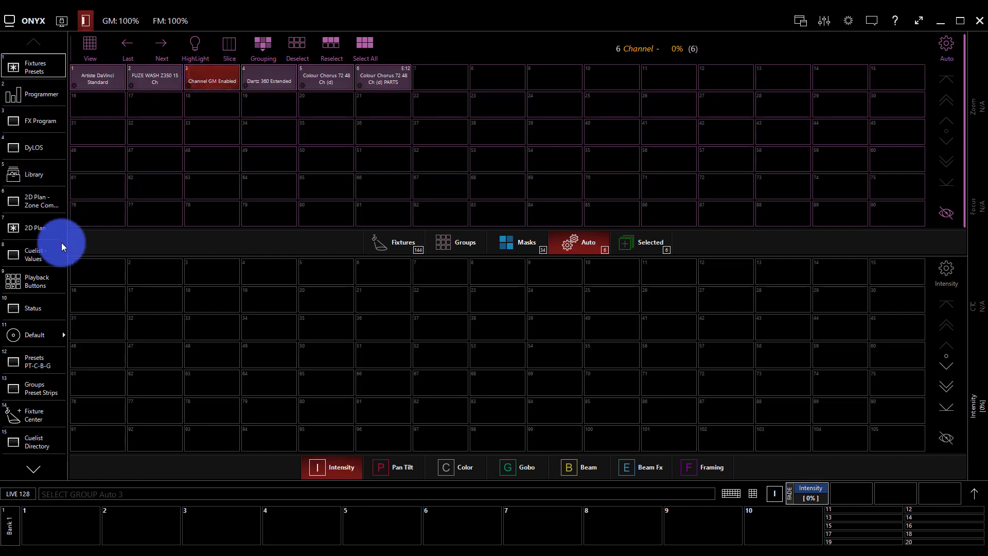
- Place the 6 Channel GM Enabled fixtures in a horizontal line across the lower edge of the 2D Plan page, using line add mode
{"action": "left_click", "coordinate": [52, 229]}
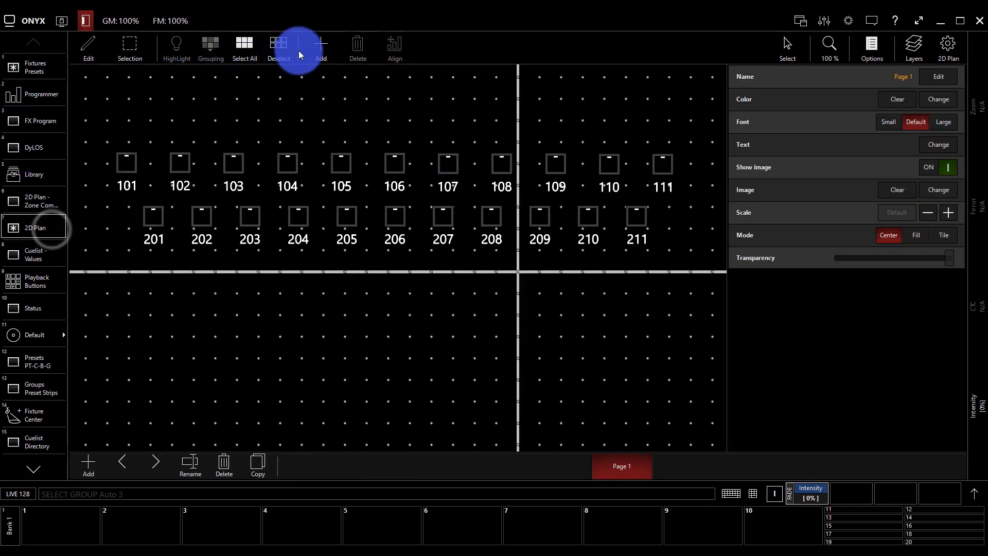
{"action": "left_click", "coordinate": [328, 54]}
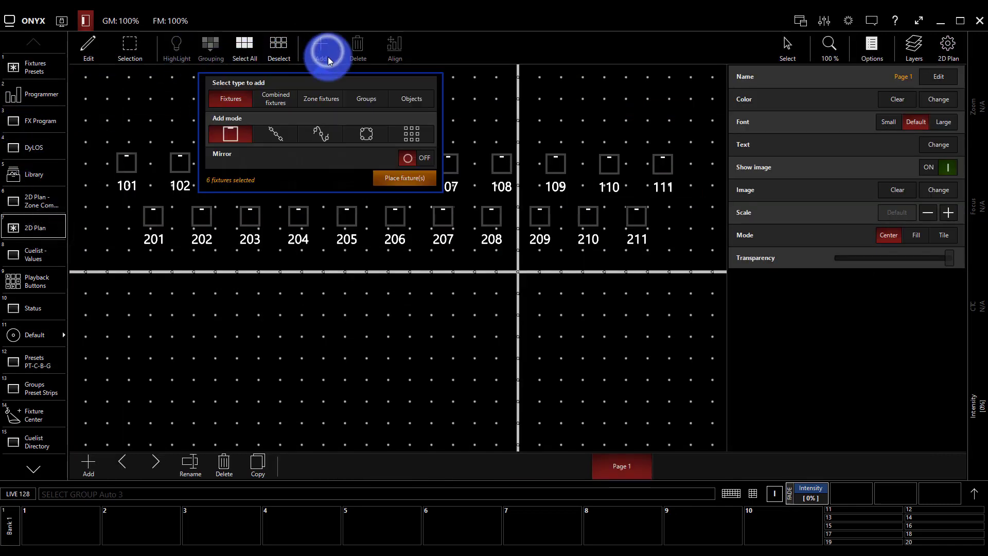
{"action": "left_click", "coordinate": [276, 136]}
{"action": "left_click", "coordinate": [403, 183]}
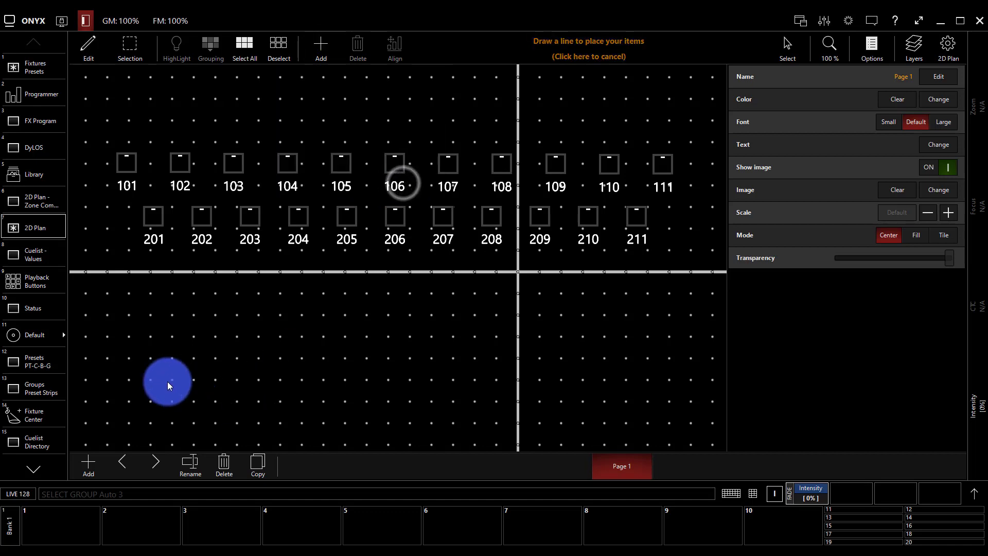
{"action": "mouse_move", "coordinate": [172, 422]}
{"action": "left_mouse_down"}
{"action": "mouse_move", "coordinate": [673, 411]}
{"action": "mouse_move", "coordinate": [656, 425]}
{"action": "mouse_move", "coordinate": [610, 419]}
{"action": "left_mouse_up"}
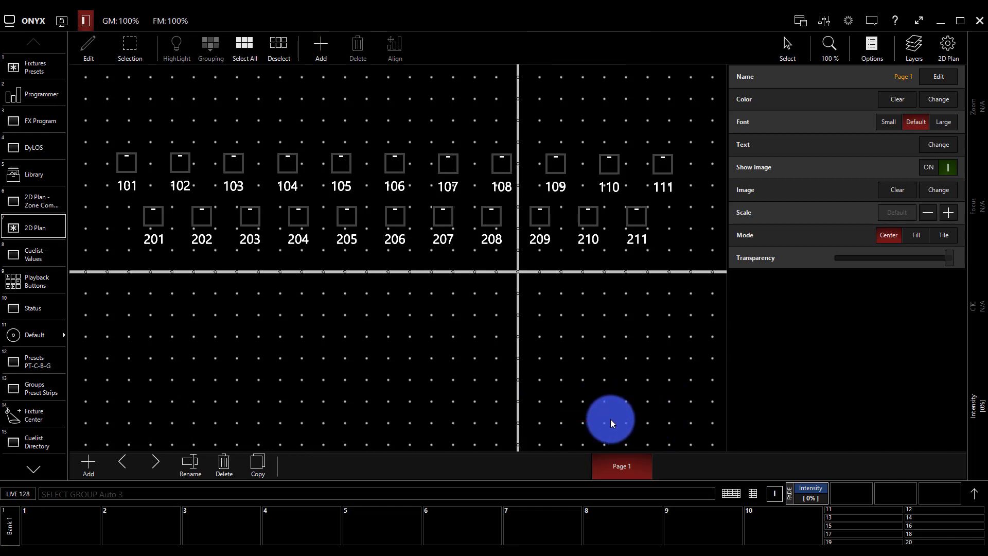
{"action": "left_click", "coordinate": [563, 391]}
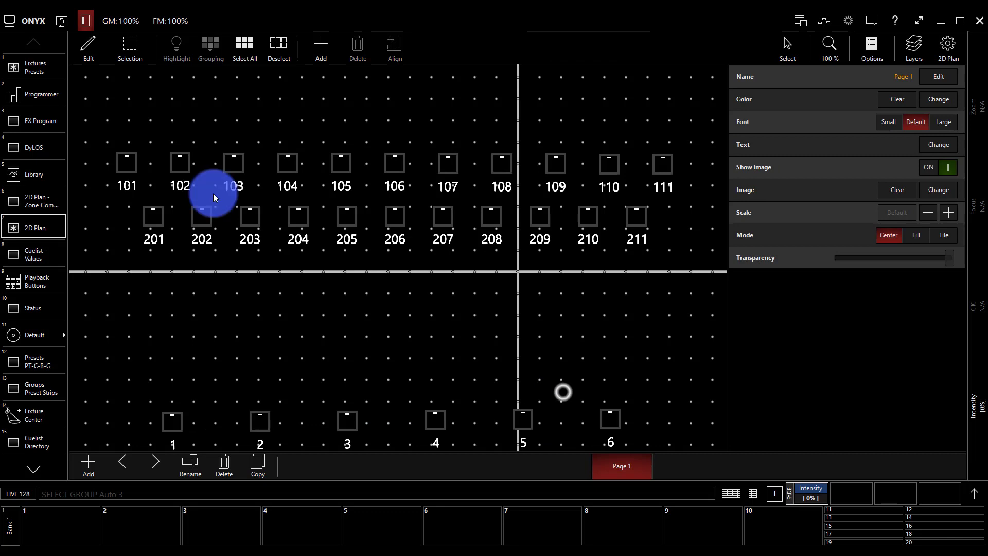
- Replace the fixture selection with the Dartz 360 Extended automatic group, deselecting the Channel GM Enabled group
{"action": "left_click", "coordinate": [38, 60]}
{"action": "left_click", "coordinate": [231, 78]}
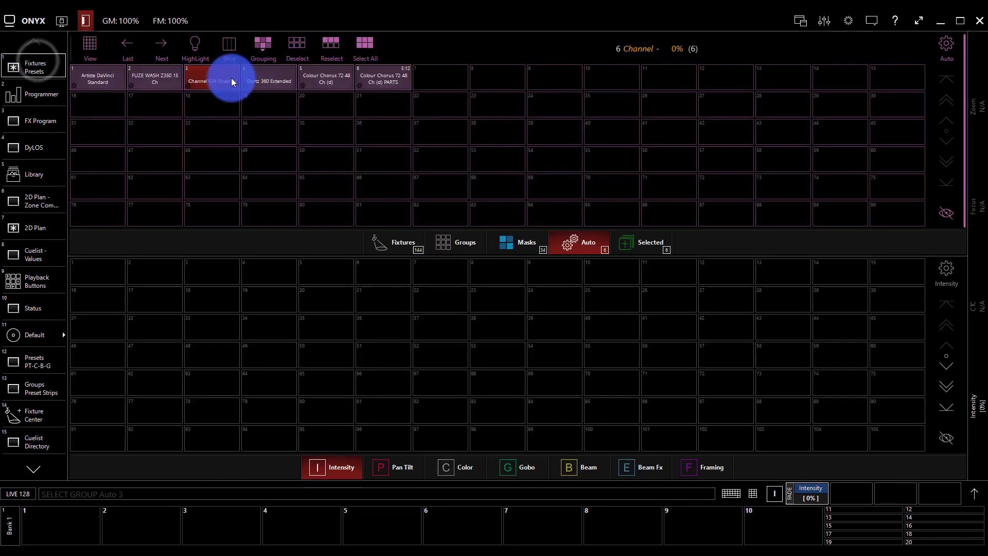
{"action": "left_click", "coordinate": [264, 77]}
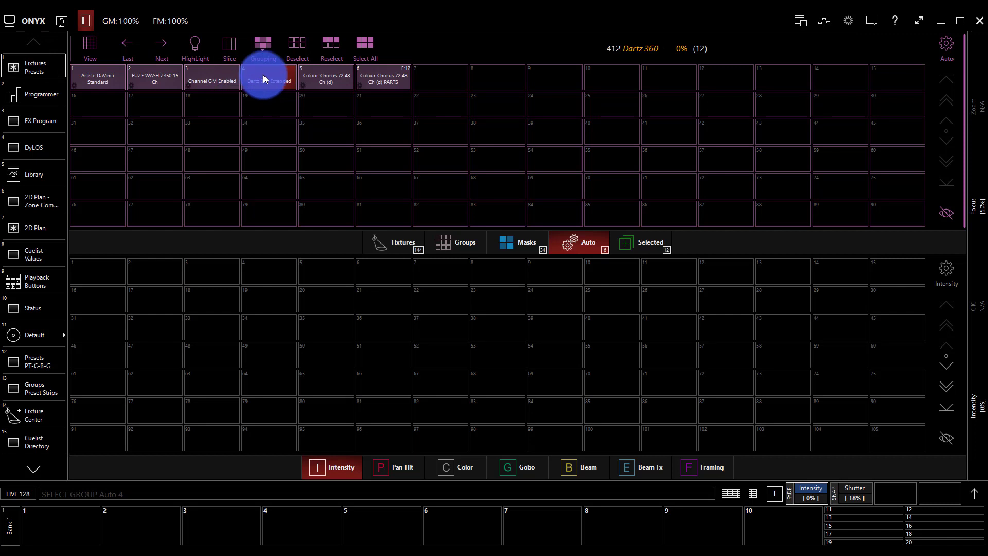
- Place the 12 Dartz 360 Extended fixtures in a horizontal line above fixtures 1 to 6 on the 2D Plan, using line add mode
{"action": "left_click", "coordinate": [53, 226]}
{"action": "left_click", "coordinate": [323, 58]}
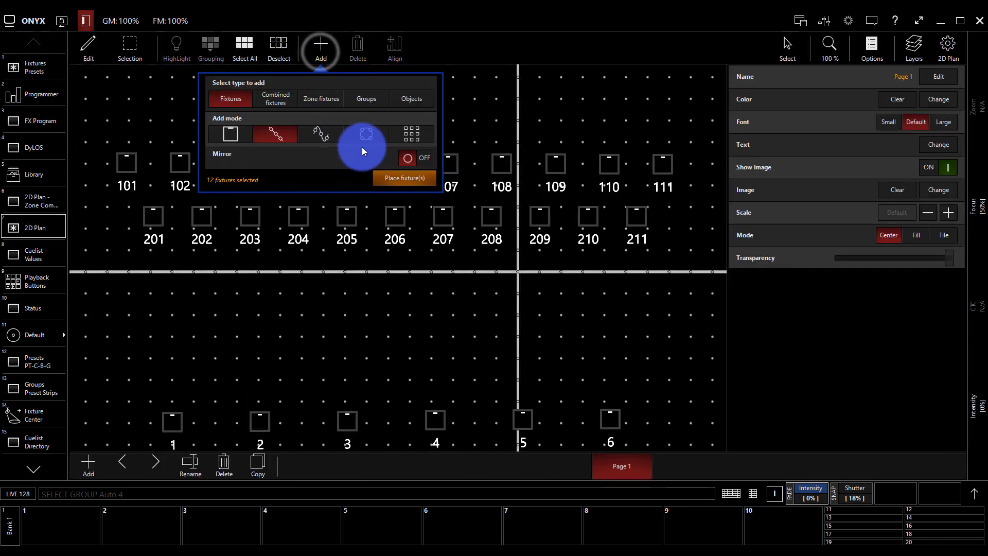
{"action": "left_click", "coordinate": [387, 174]}
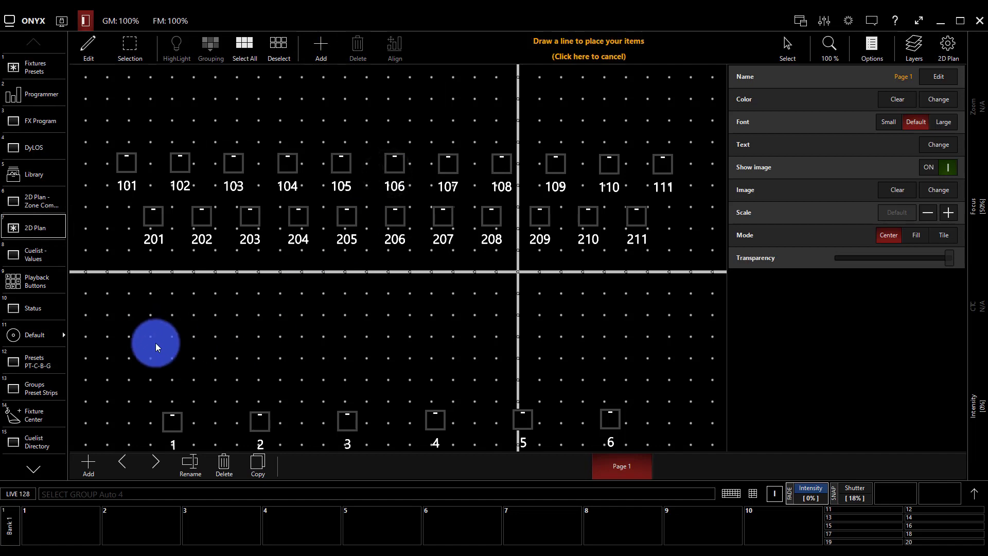
{"action": "mouse_move", "coordinate": [153, 344]}
{"action": "left_mouse_down"}
{"action": "mouse_move", "coordinate": [79, 339]}
{"action": "mouse_move", "coordinate": [194, 344]}
{"action": "mouse_move", "coordinate": [597, 273]}
{"action": "mouse_move", "coordinate": [725, 341]}
{"action": "mouse_move", "coordinate": [692, 332]}
{"action": "mouse_move", "coordinate": [708, 334]}
{"action": "left_mouse_up"}
{"action": "left_click", "coordinate": [650, 308]}
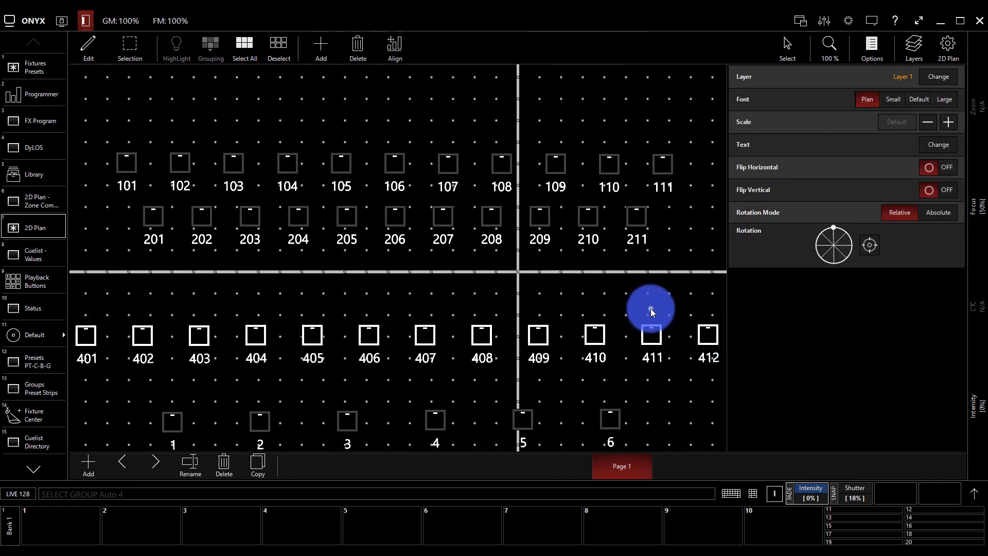
{"action": "left_click_drag", "start_coordinate": [311, 119], "coordinate": [290, 112]}
- Replace the fixture selection with the Colour Chorus 72 48 Ch (d) automatic group, deselecting the Dartz 360 Extended group
{"action": "left_click", "coordinate": [52, 66]}
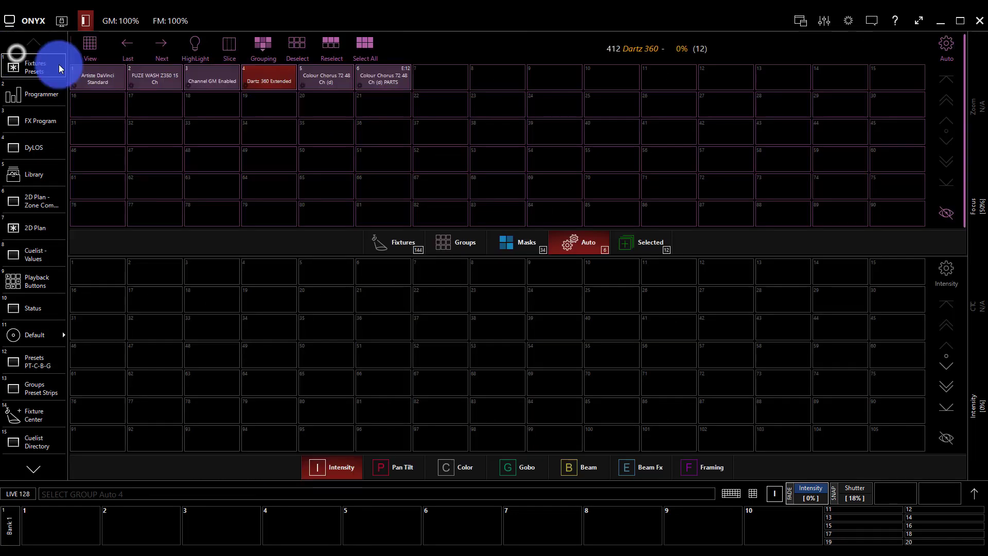
{"action": "left_click", "coordinate": [313, 83]}
{"action": "left_click", "coordinate": [264, 78]}
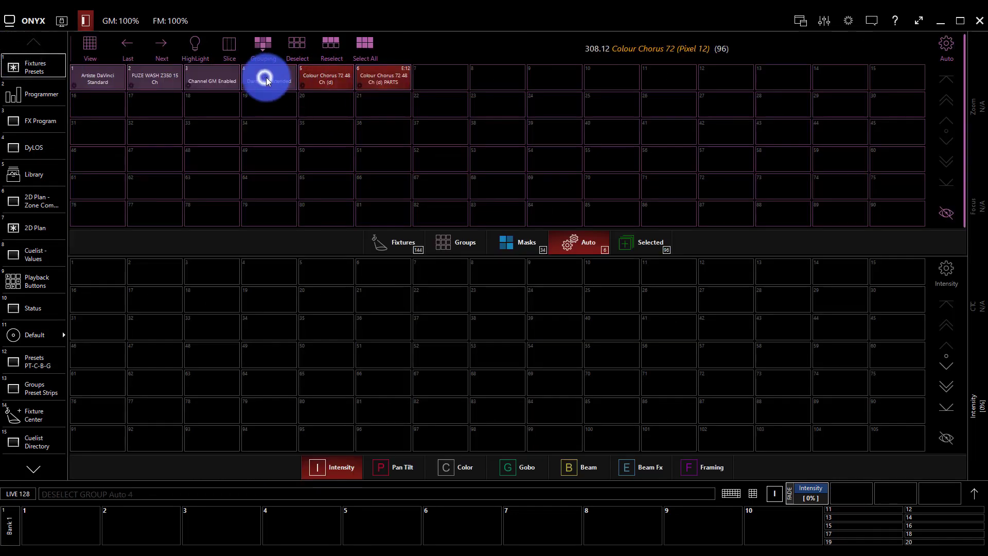
{"action": "left_click", "coordinate": [342, 79]}
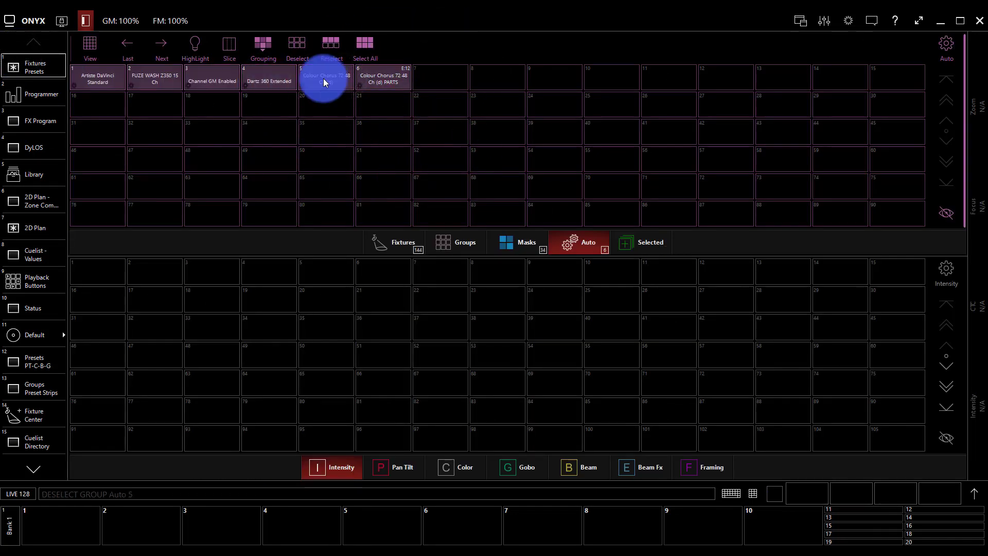
{"action": "left_click", "coordinate": [336, 83]}
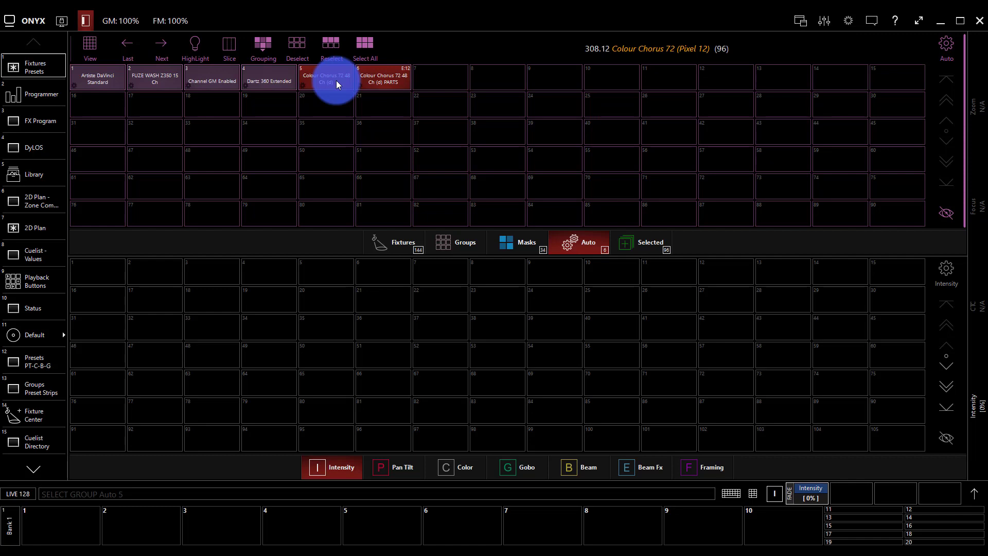
- Return to the 2D Plan and set the type of item to add to combined fixtures
{"action": "left_click", "coordinate": [30, 232]}
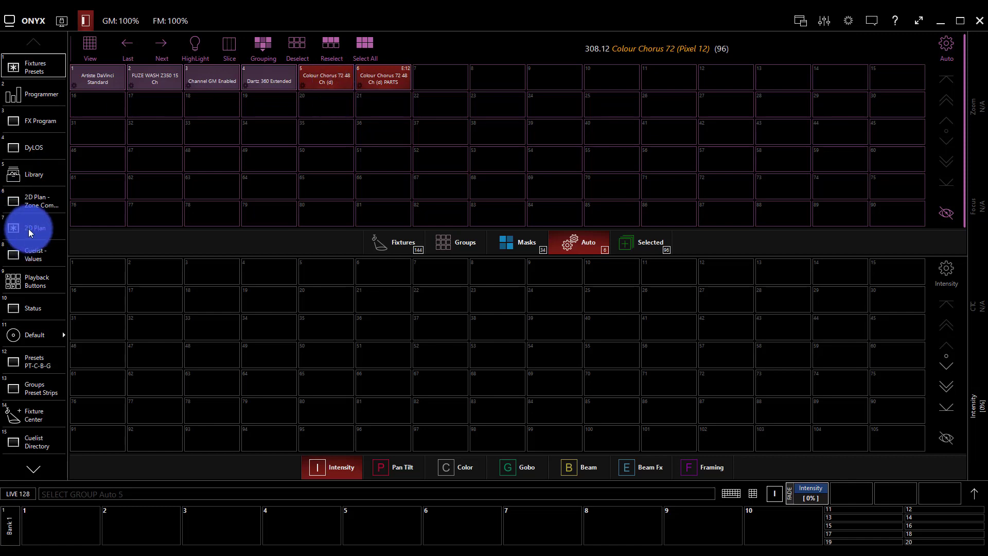
{"action": "left_click", "coordinate": [323, 46]}
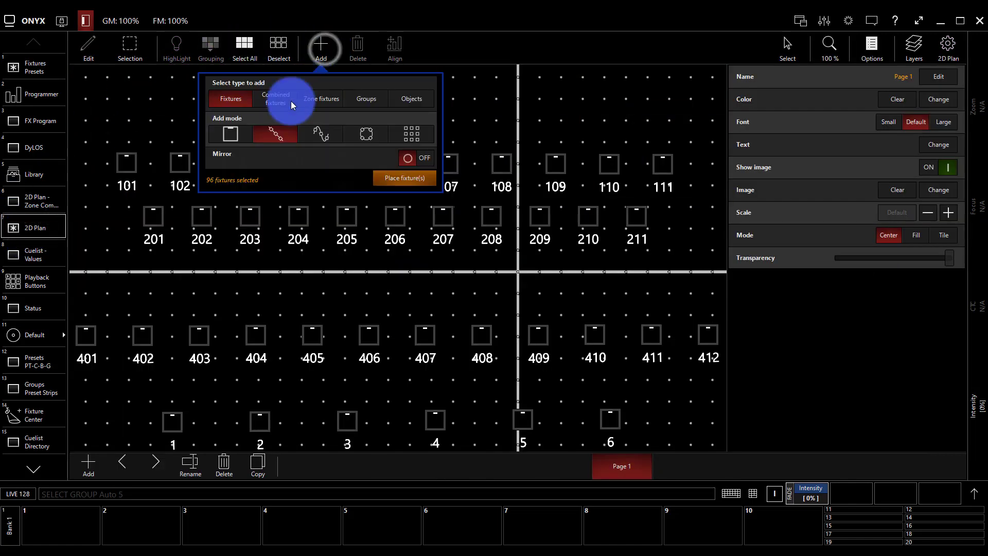
{"action": "left_click", "coordinate": [228, 101]}
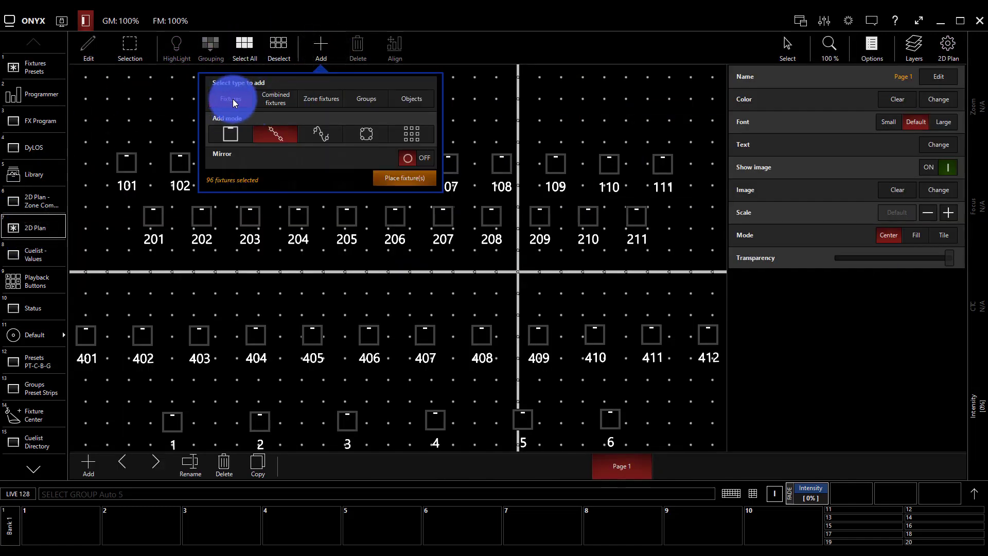
{"action": "left_click", "coordinate": [233, 99]}
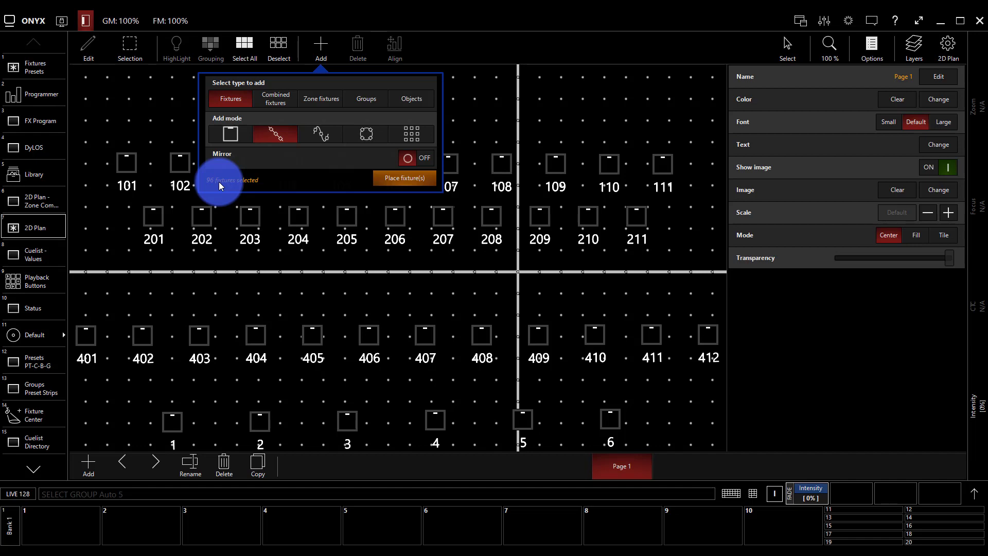
{"action": "left_click", "coordinate": [268, 103]}
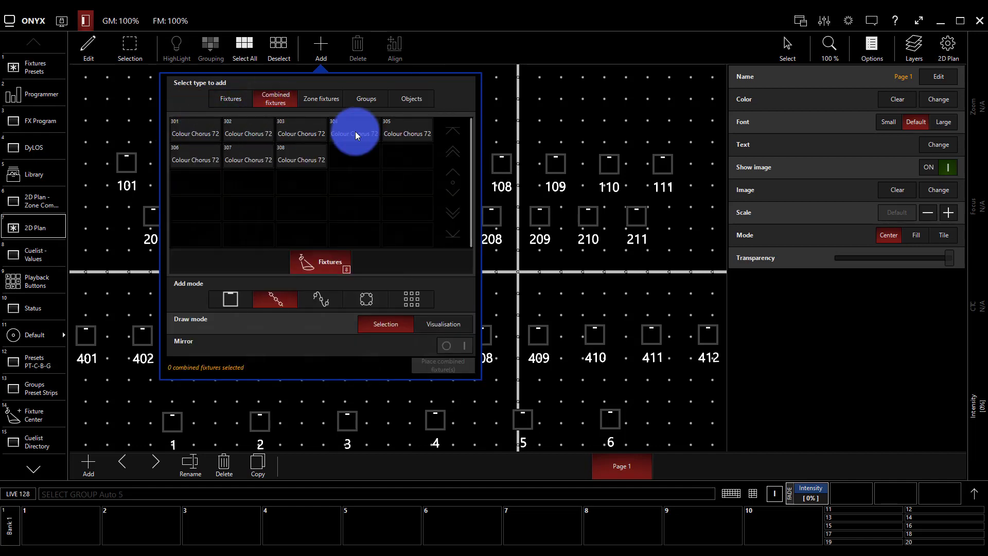
- Select the Colour Chorus 72 combined fixtures 301 to 308 and start placing them with line add mode
{"action": "left_click", "coordinate": [211, 133]}
{"action": "left_click", "coordinate": [250, 133]}
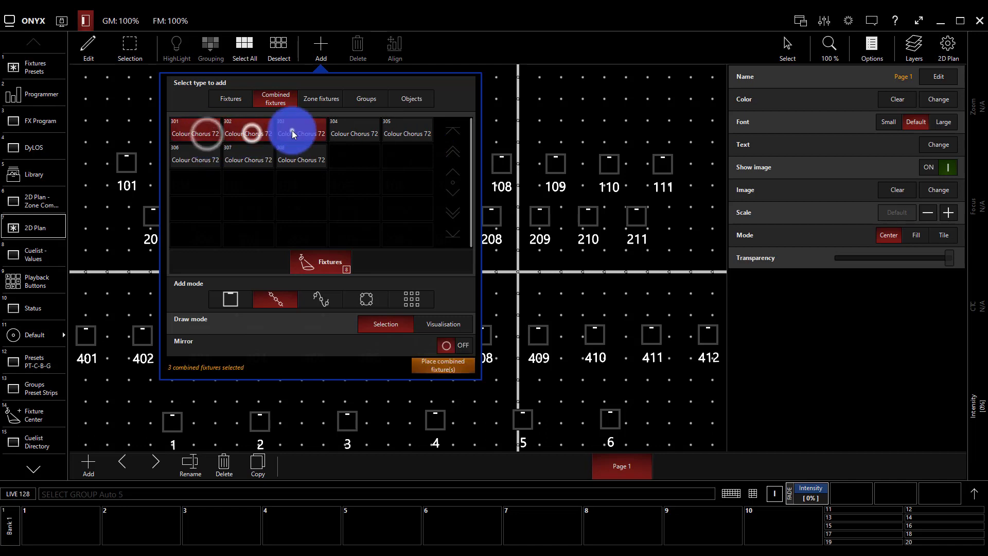
{"action": "left_click", "coordinate": [292, 130]}
{"action": "left_click", "coordinate": [357, 129]}
{"action": "left_click", "coordinate": [403, 133]}
{"action": "left_click", "coordinate": [207, 152]}
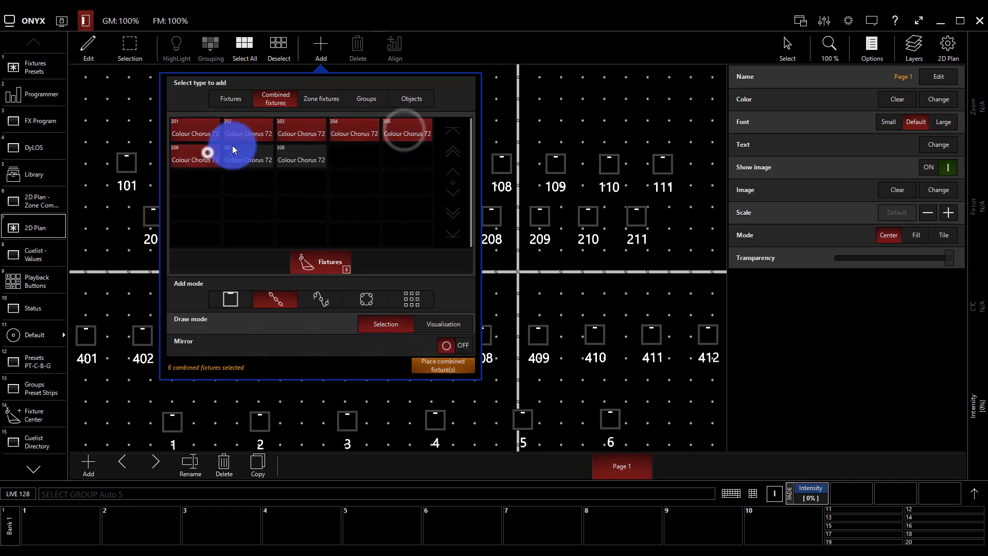
{"action": "left_click", "coordinate": [256, 148]}
{"action": "left_click", "coordinate": [303, 161]}
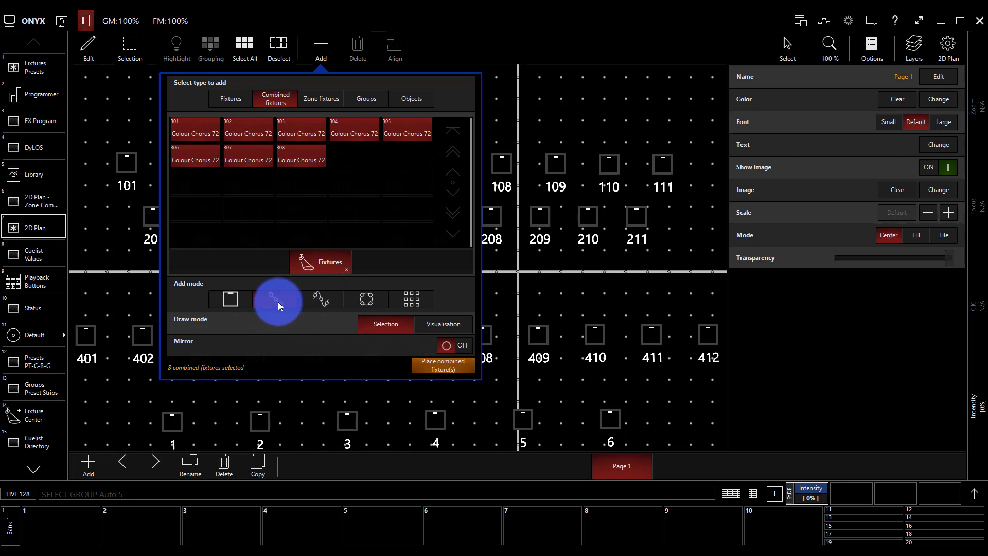
{"action": "left_click", "coordinate": [431, 361]}
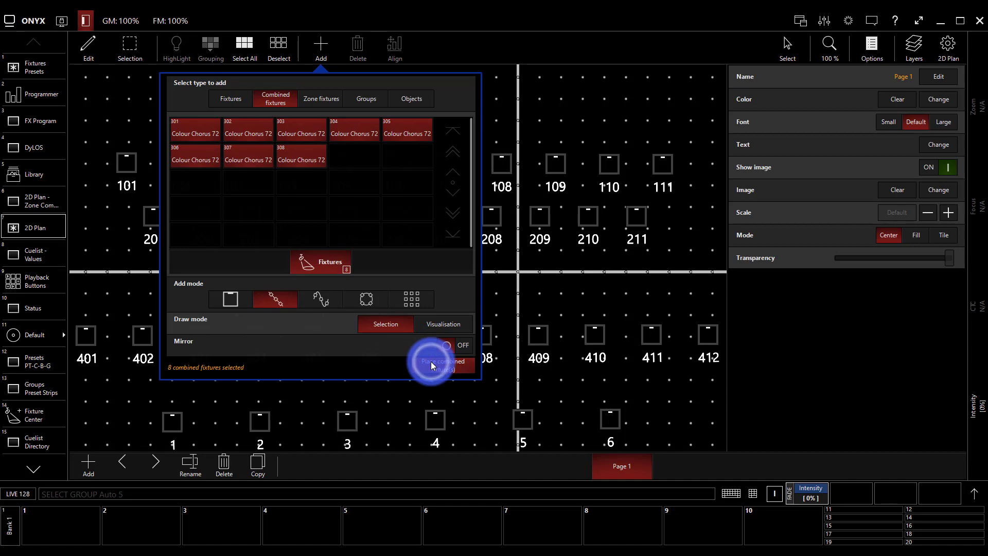
- Add Page 2 to the 2D Plan and place the eight combined fixtures on it in a horizontal line above the centre line
{"action": "scroll", "coordinate": [364, 243], "scroll_direction": "down", "scroll_amount": 3}
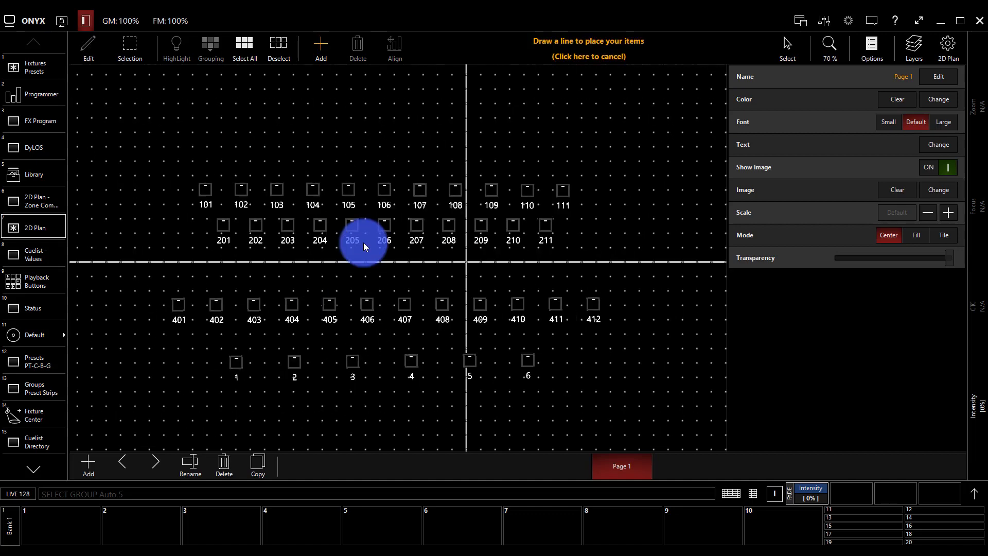
{"action": "scroll", "coordinate": [363, 242], "scroll_direction": "up", "scroll_amount": 2}
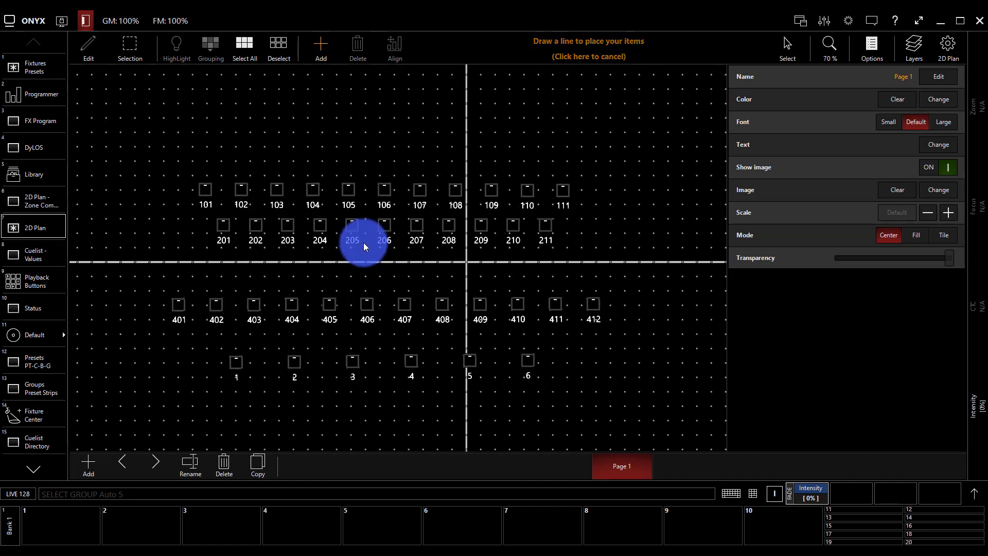
{"action": "left_click", "coordinate": [85, 462]}
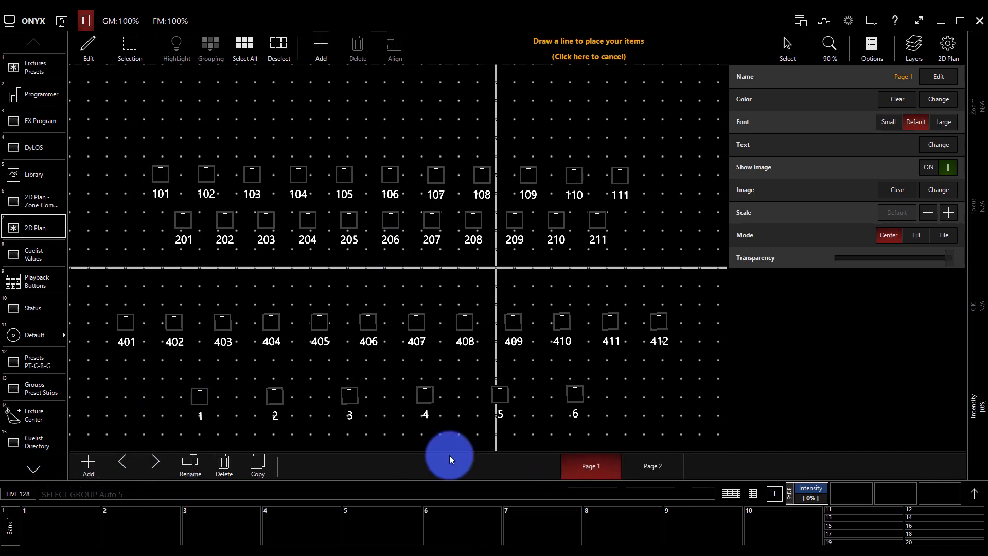
{"action": "left_click", "coordinate": [638, 468]}
{"action": "scroll", "coordinate": [168, 223], "scroll_direction": "down", "scroll_amount": 1}
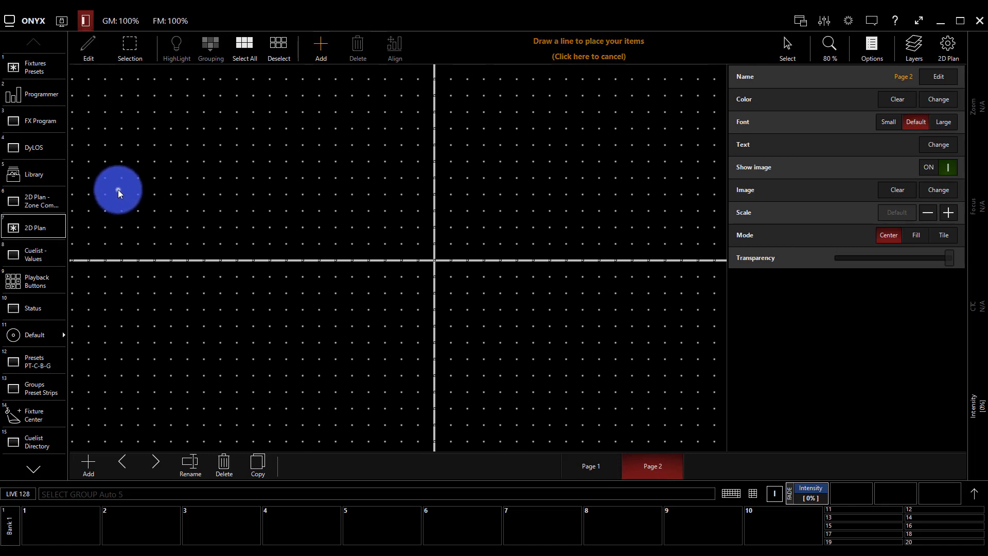
{"action": "left_click_drag", "start_coordinate": [119, 189], "coordinate": [641, 189]}
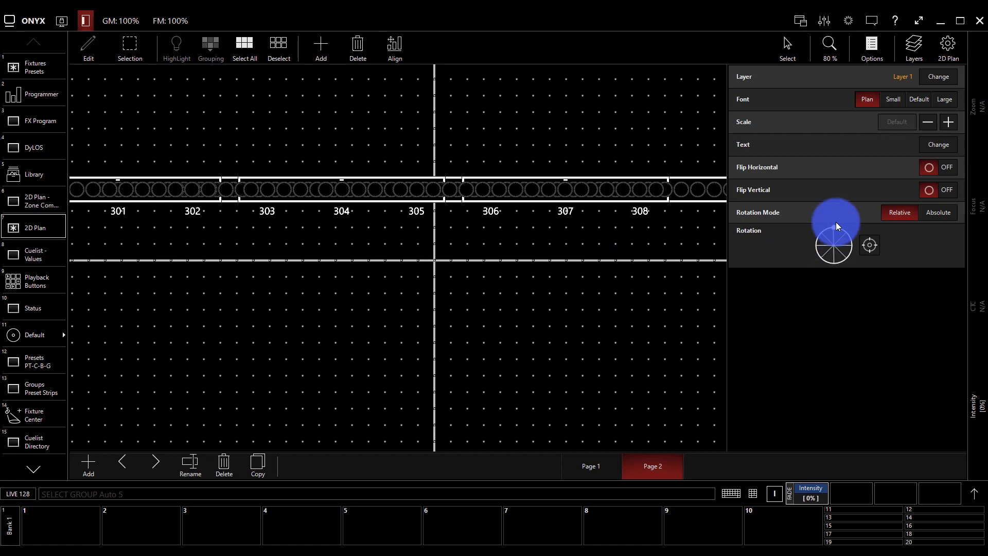
- Rotate the placed fixtures 301 to 308 a quarter turn clockwise so they stand vertically, and clear the item selection
{"action": "left_click_drag", "start_coordinate": [839, 229], "coordinate": [851, 246]}
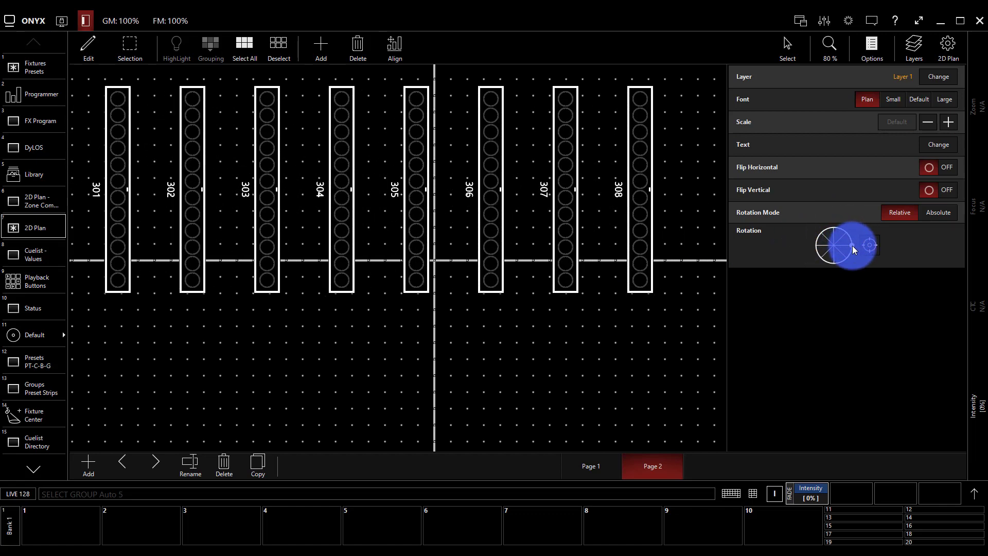
{"action": "left_click", "coordinate": [636, 323]}
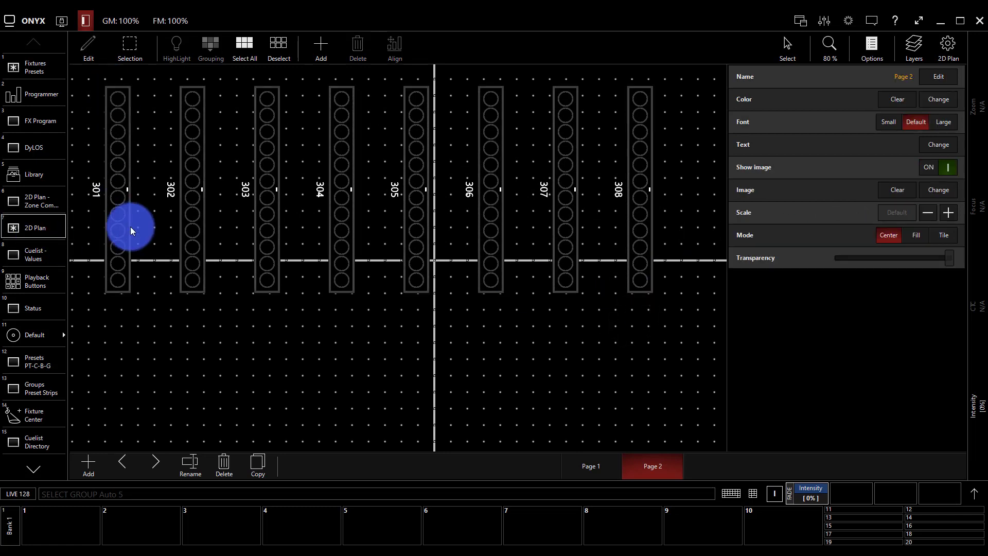
- Switch Page 2 to live mode and deselect the main parts (.0) of fixtures 301 to 308
{"action": "left_click", "coordinate": [87, 21]}
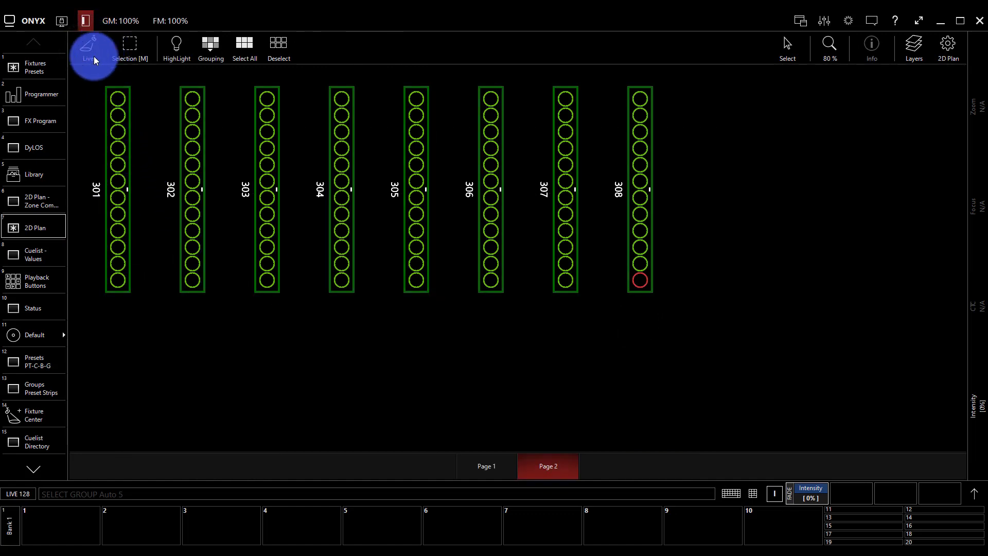
{"action": "left_click", "coordinate": [92, 53]}
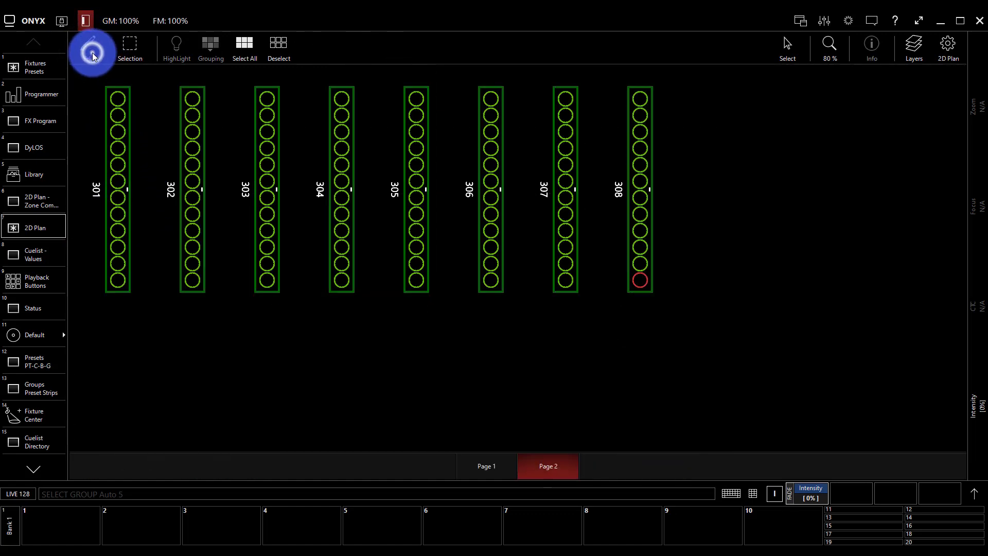
{"action": "left_click_drag", "start_coordinate": [159, 91], "coordinate": [155, 167]}
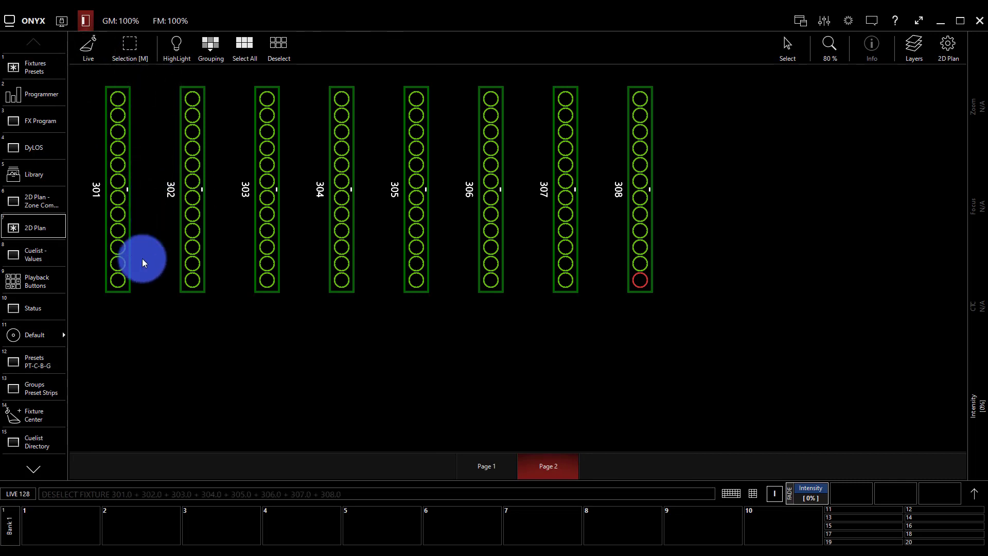
{"action": "left_click_drag", "start_coordinate": [142, 259], "coordinate": [91, 53]}
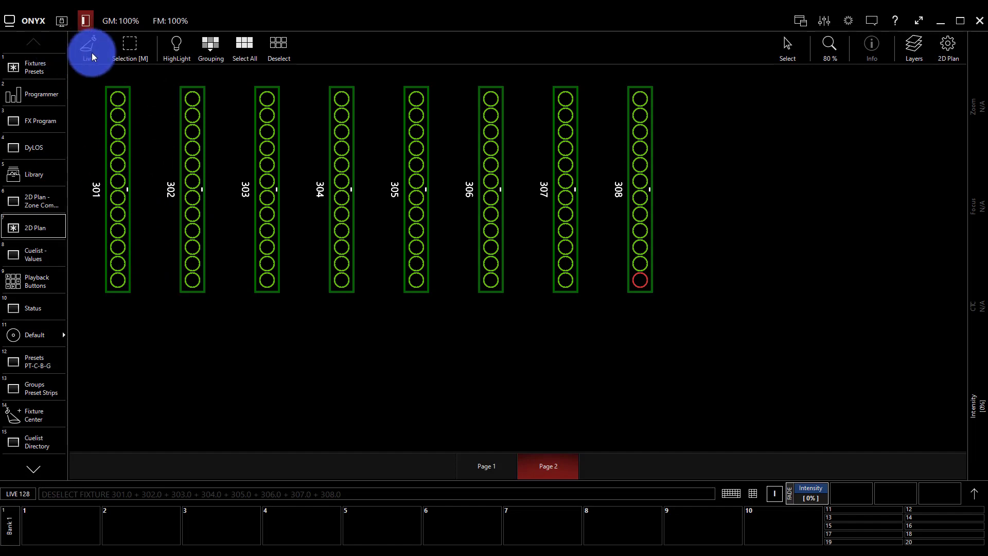
- Return to Page 1 of the 2D Plan and show it in live mode
{"action": "left_click", "coordinate": [92, 52]}
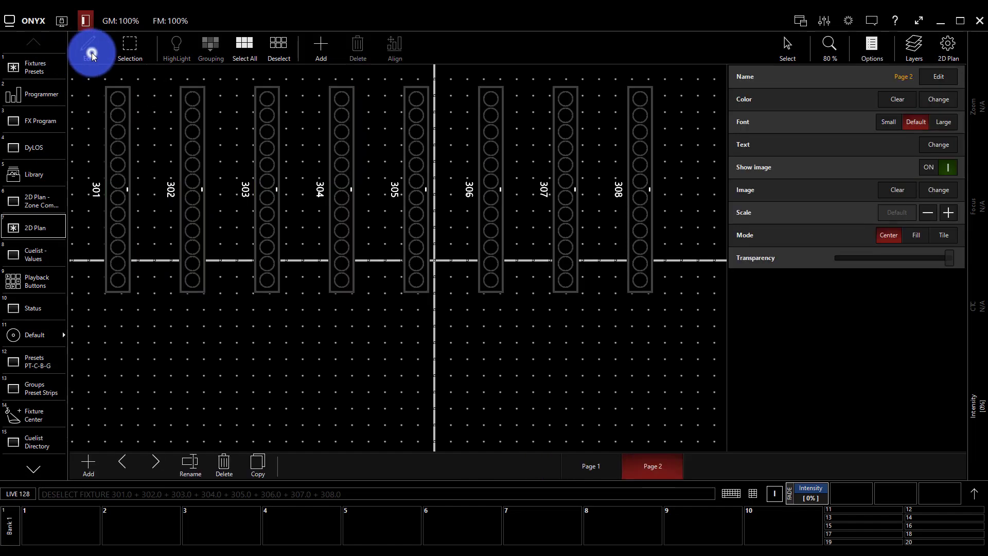
{"action": "left_click", "coordinate": [611, 469]}
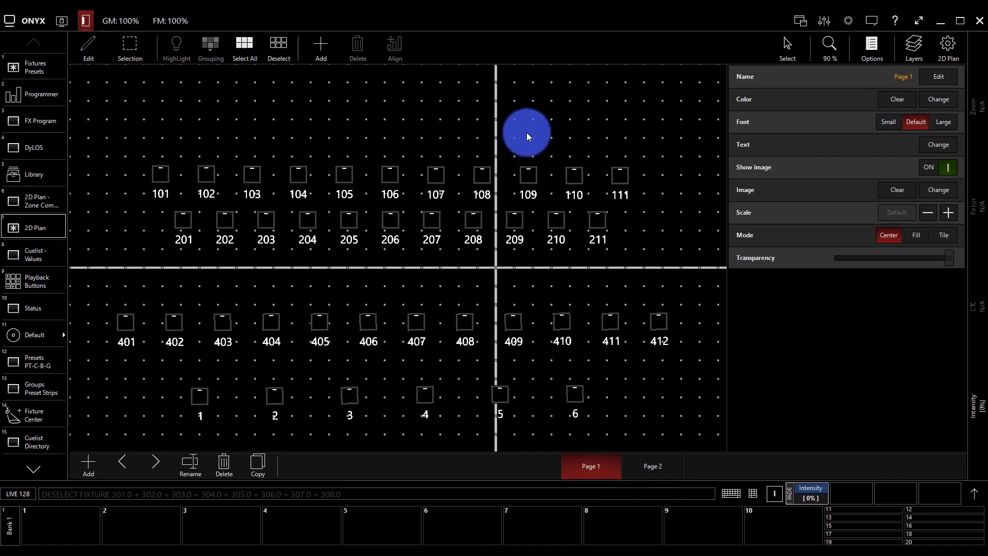
{"action": "left_click", "coordinate": [86, 53]}
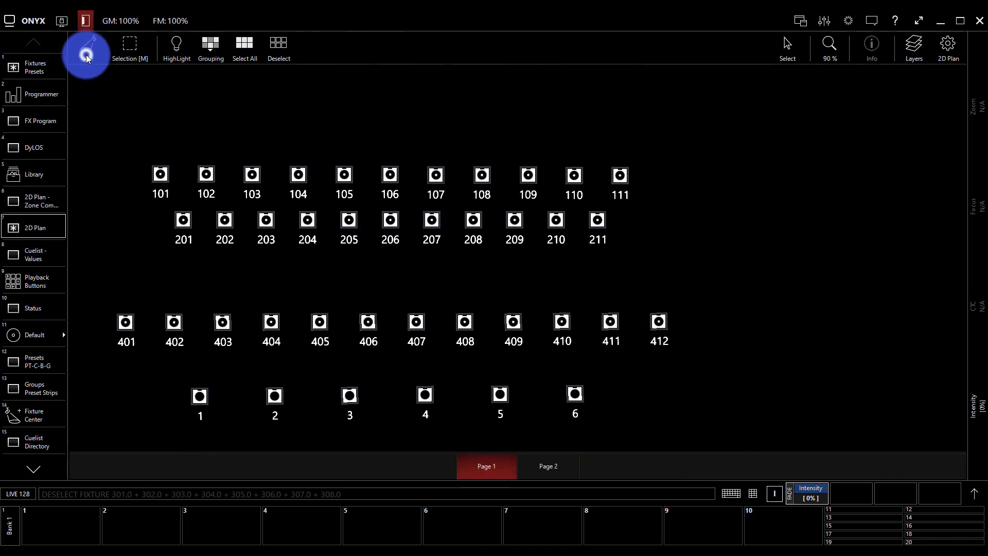